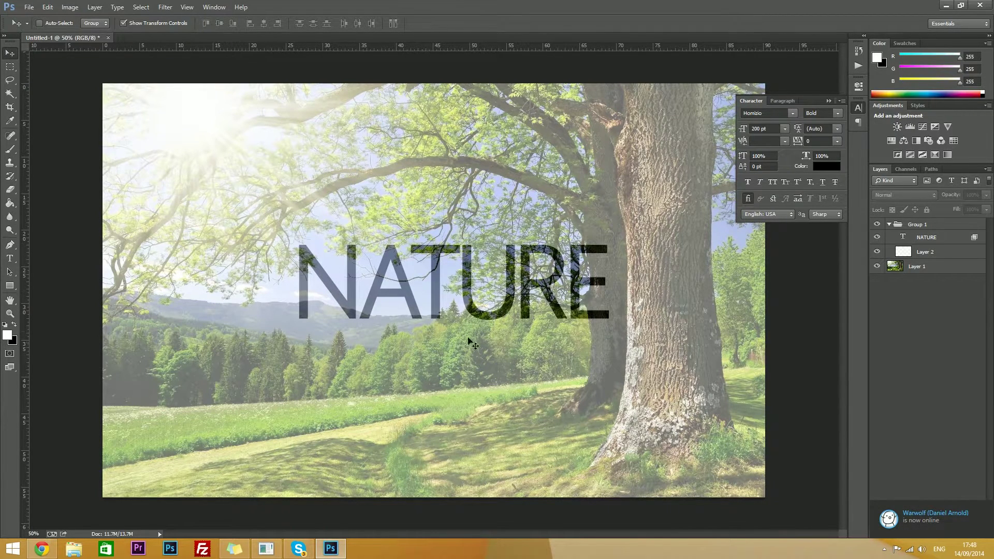
- Copy the tiger image from the Tiger.jpg tab in Chrome and return to Photoshop
{"action": "left_click", "coordinate": [41, 548]}
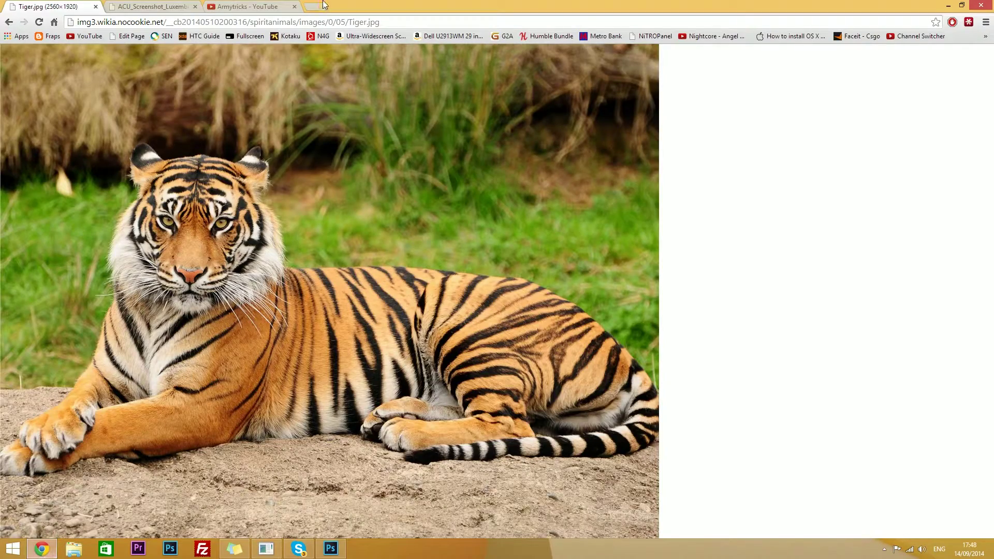
{"action": "left_click", "coordinate": [277, 6]}
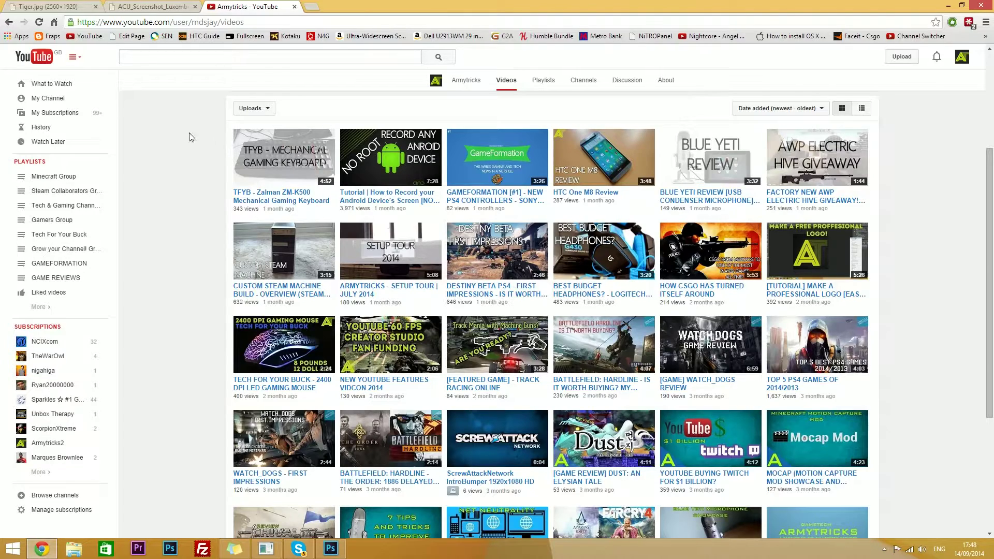
{"action": "left_click", "coordinate": [41, 6]}
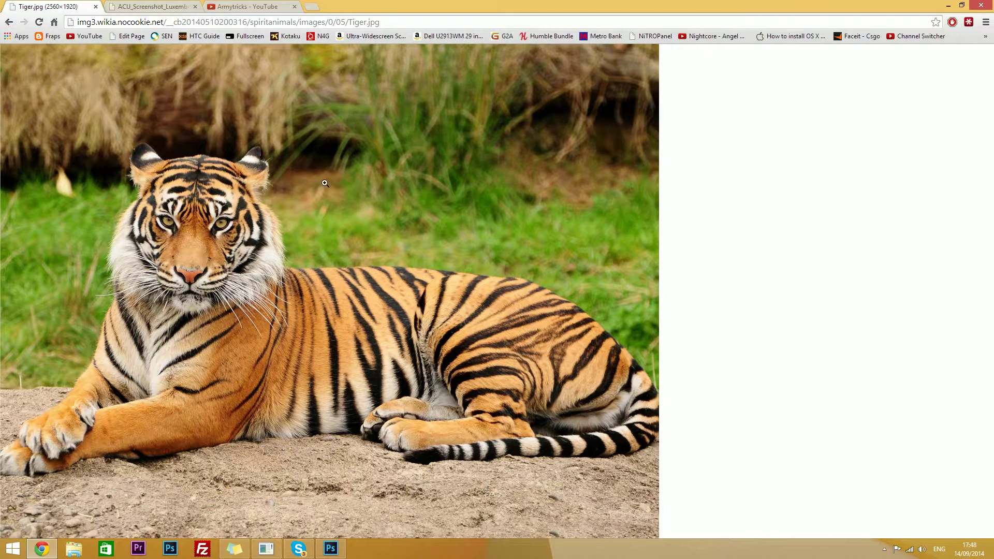
{"action": "right_click", "coordinate": [309, 176]}
{"action": "left_click", "coordinate": [340, 209]}
{"action": "left_click", "coordinate": [330, 548]}
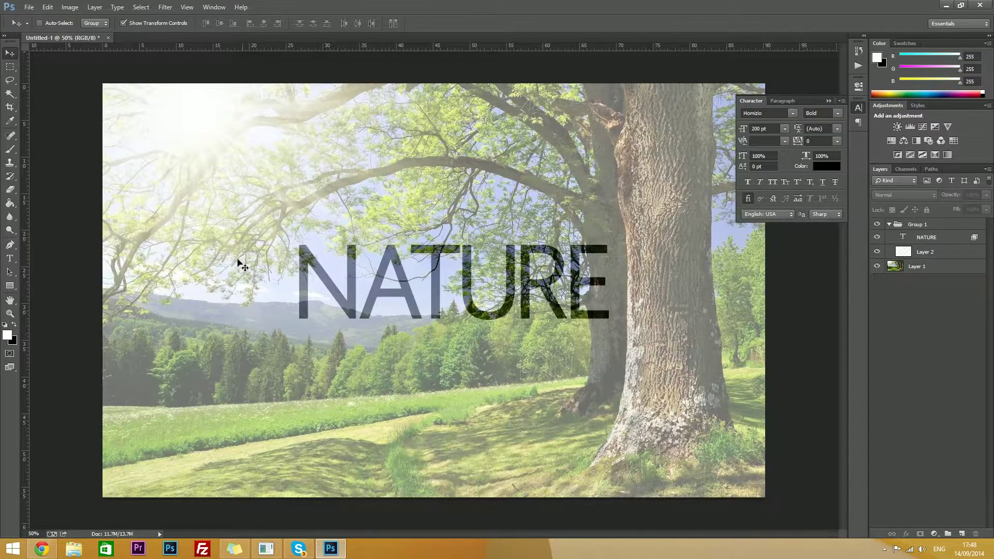
- Create a new 2560×1920 transparent document and paste the tiger photo into it
{"action": "left_click", "coordinate": [27, 7]}
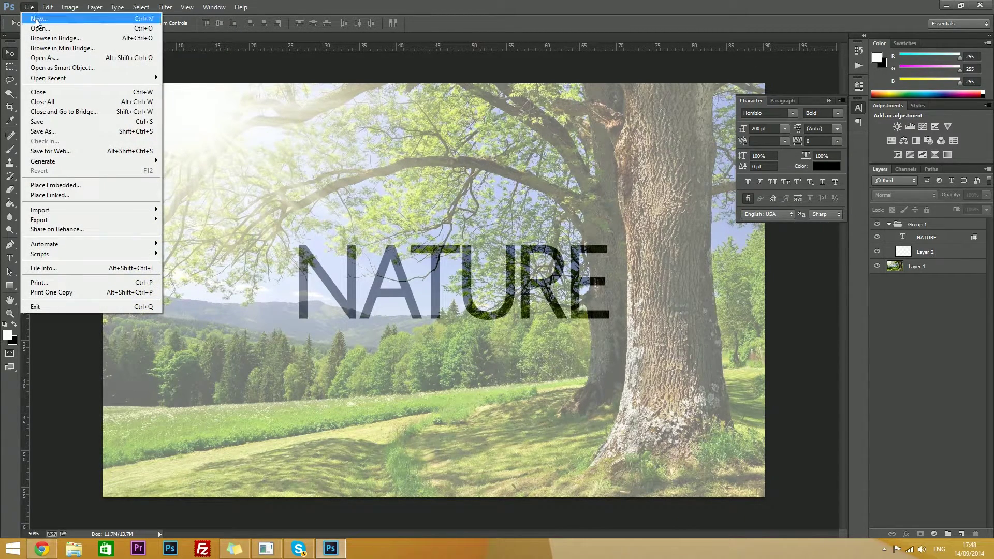
{"action": "left_click", "coordinate": [35, 16]}
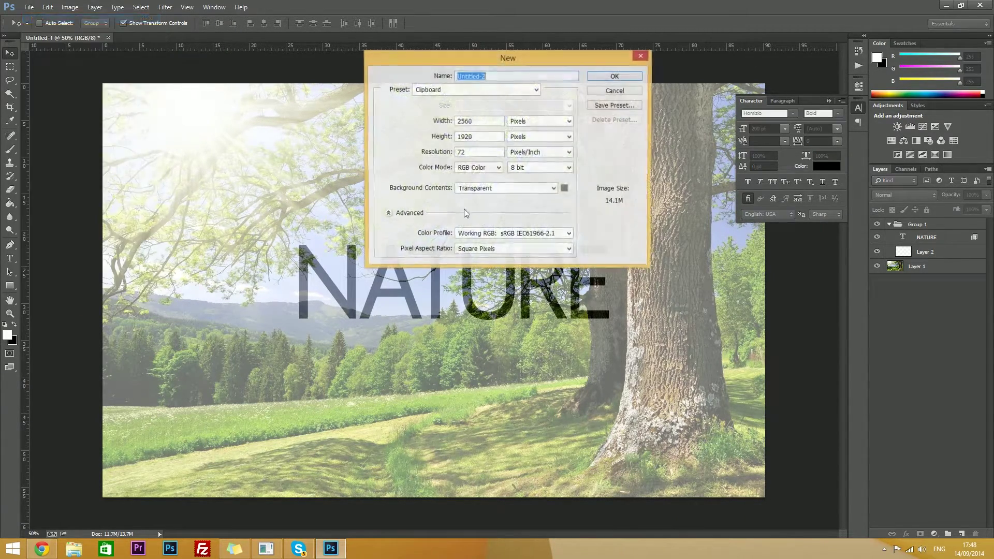
{"action": "left_click", "coordinate": [615, 76]}
{"action": "left_click", "coordinate": [47, 7]}
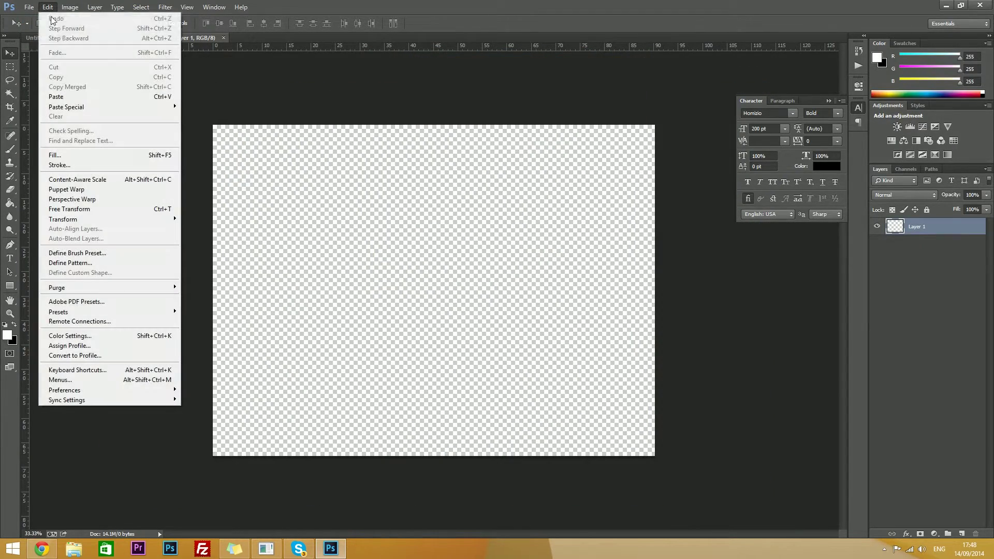
{"action": "left_click", "coordinate": [57, 97]}
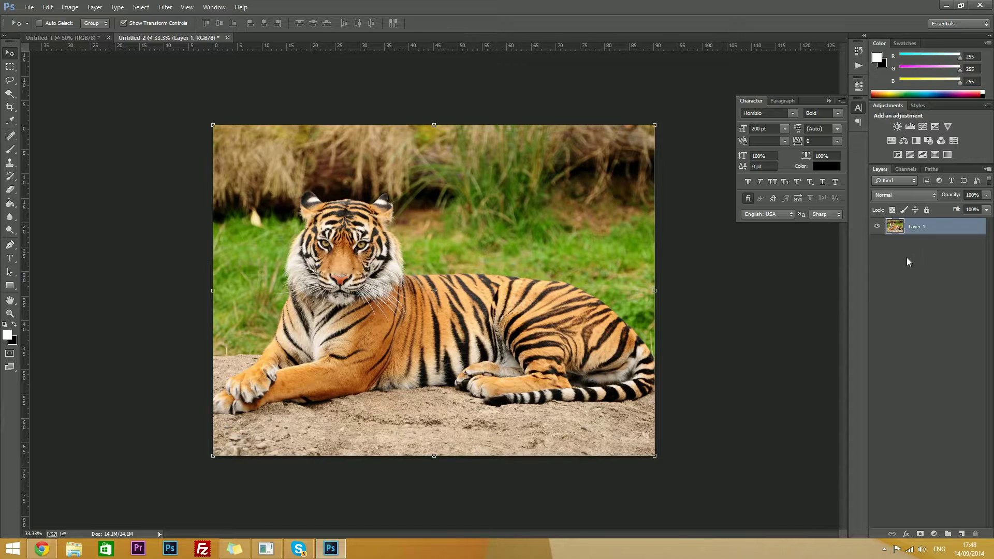
- Add an empty Layer 2 above the tiger photo layer
{"action": "left_click", "coordinate": [910, 260]}
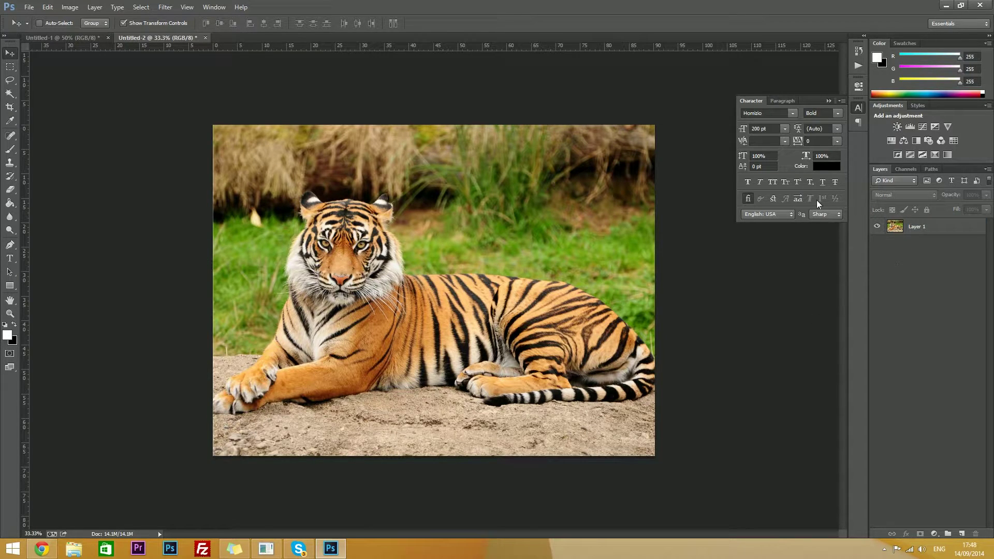
{"action": "left_click", "coordinate": [930, 233]}
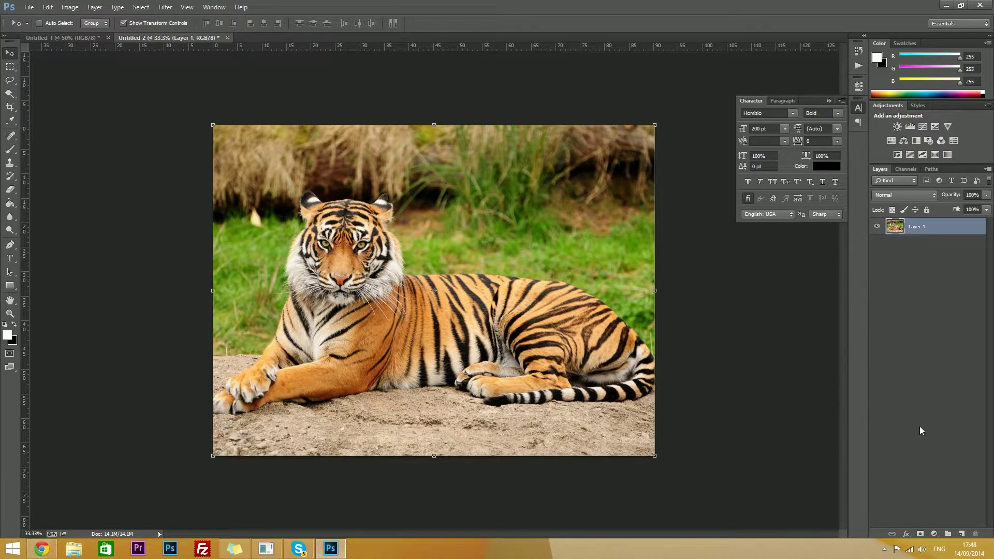
{"action": "left_click", "coordinate": [963, 534]}
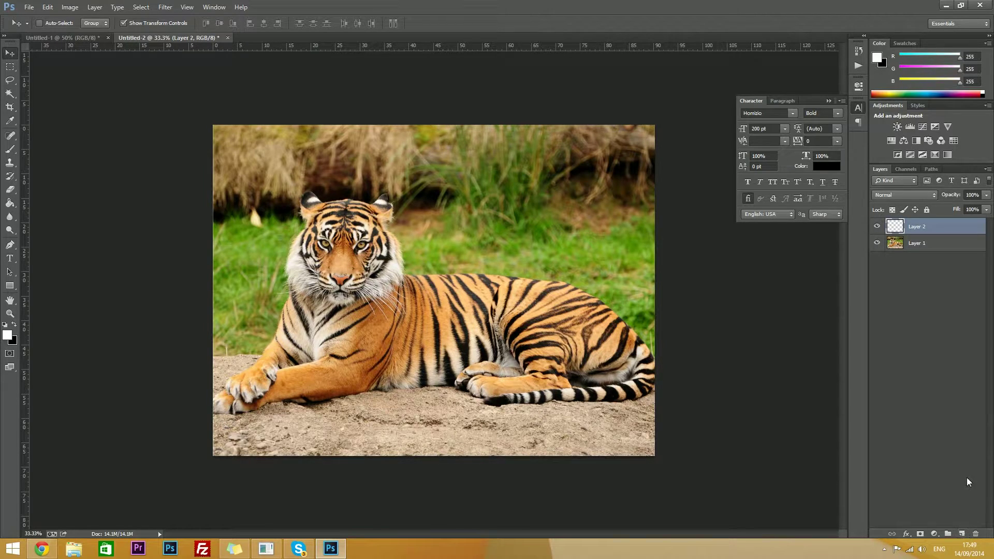
- Fill Layer 2 with White in Normal mode at 70% opacity
{"action": "left_click", "coordinate": [48, 7]}
{"action": "left_click", "coordinate": [64, 154]}
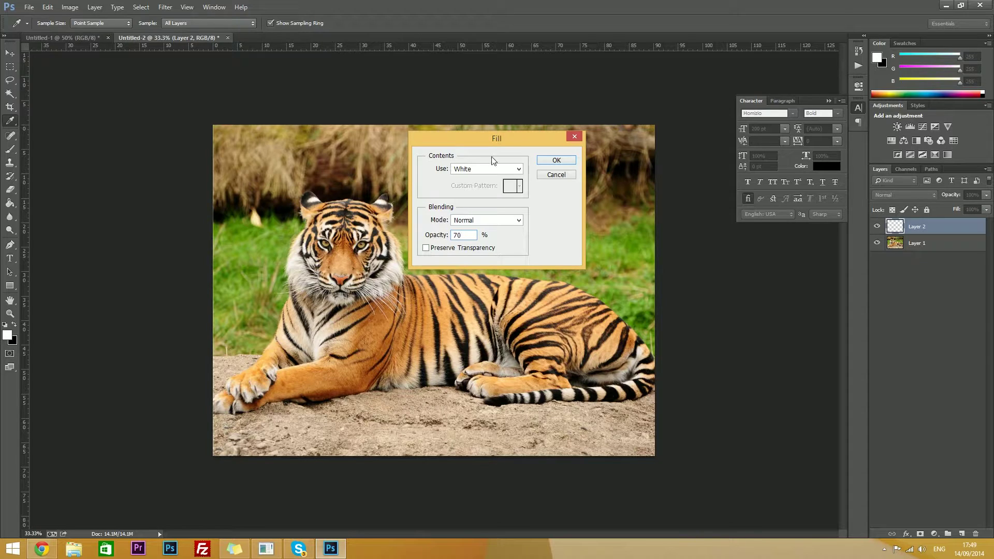
{"action": "left_click", "coordinate": [487, 169]}
{"action": "left_click", "coordinate": [463, 262]}
{"action": "left_click", "coordinate": [467, 222]}
{"action": "left_click", "coordinate": [464, 220]}
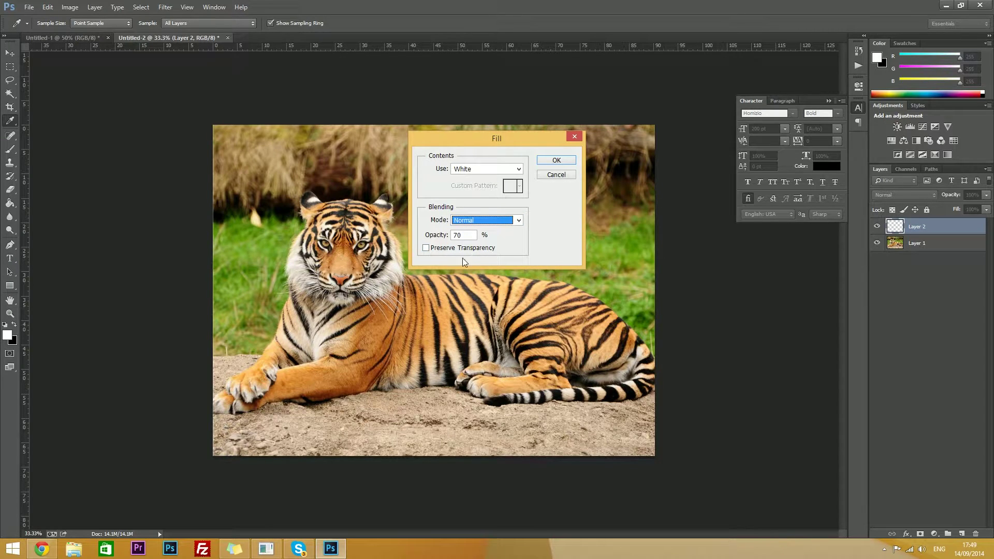
{"action": "left_click", "coordinate": [553, 161]}
{"action": "key", "text": "v"}
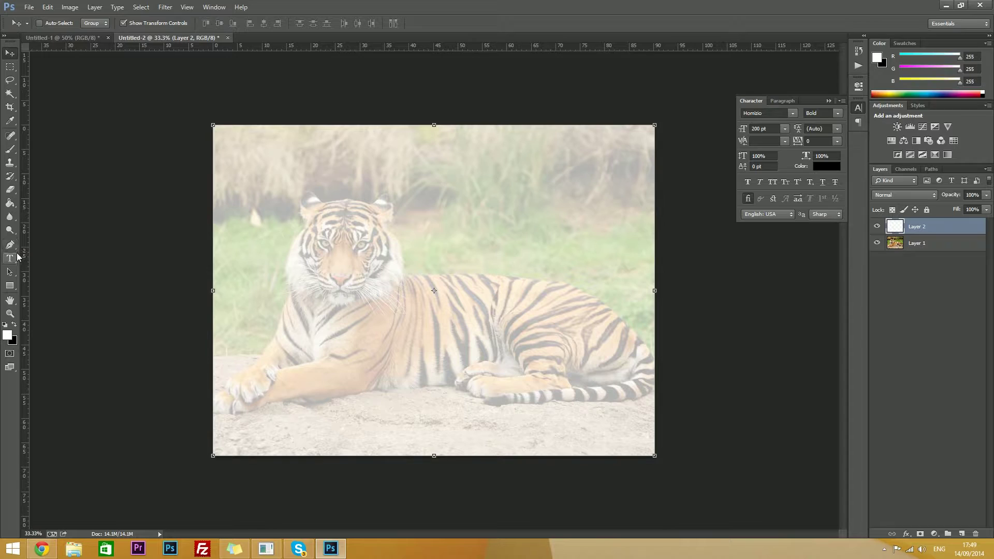
- Type 'TIGER' in black on the tiger's face
{"action": "left_click", "coordinate": [11, 259]}
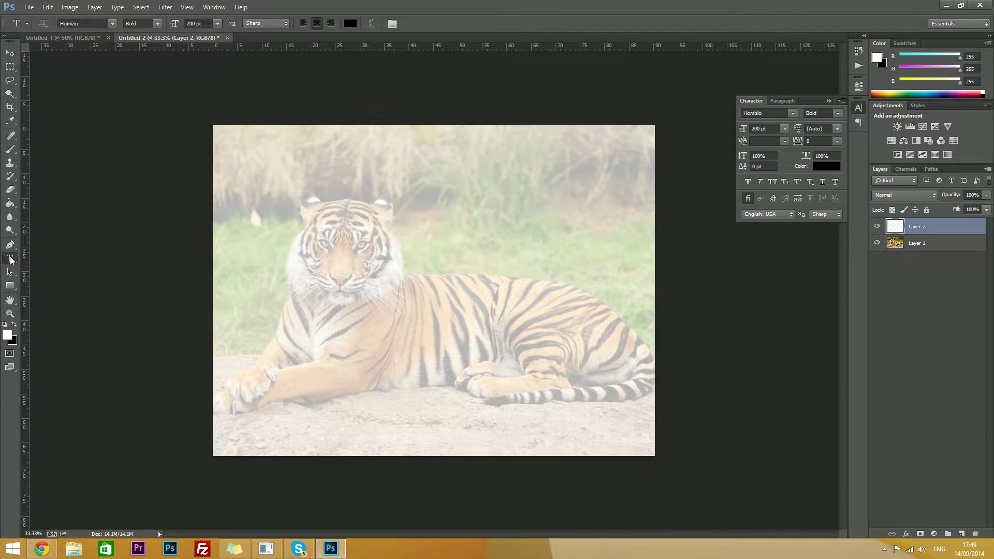
{"action": "left_click", "coordinate": [340, 268]}
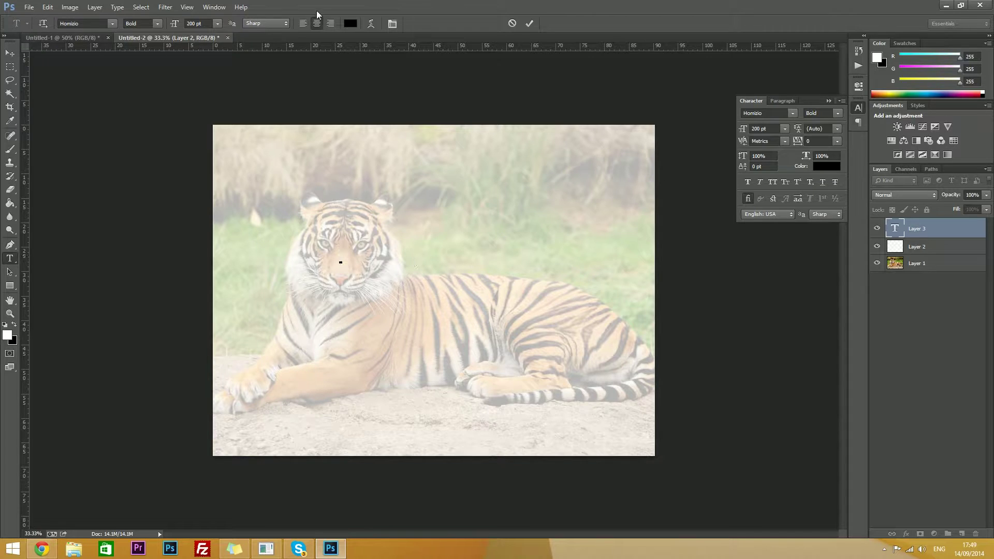
{"action": "left_click", "coordinate": [351, 24]}
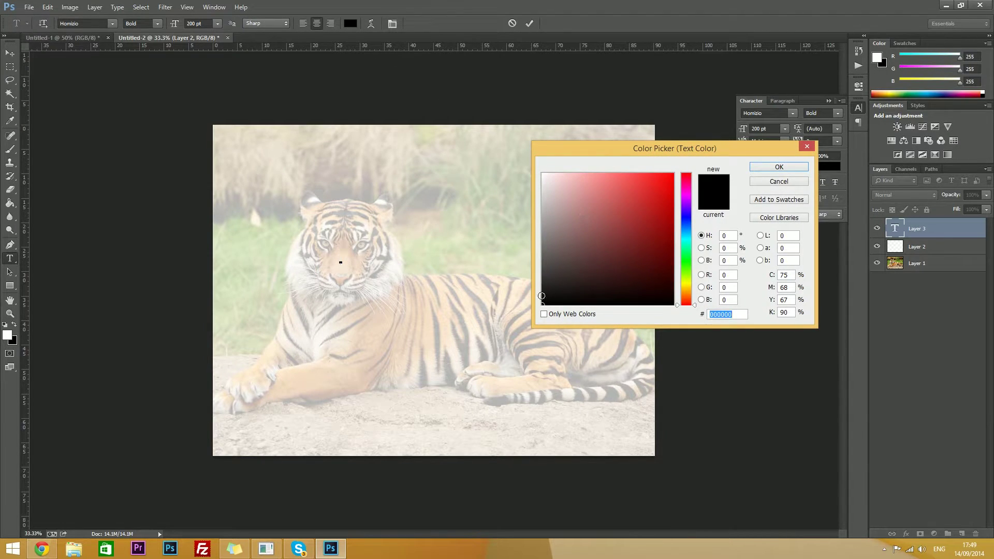
{"action": "mouse_move", "coordinate": [543, 288]}
{"action": "left_mouse_down"}
{"action": "mouse_move", "coordinate": [555, 288]}
{"action": "mouse_move", "coordinate": [529, 323]}
{"action": "mouse_move", "coordinate": [677, 310]}
{"action": "mouse_move", "coordinate": [549, 317]}
{"action": "left_mouse_up"}
{"action": "left_click", "coordinate": [780, 167]}
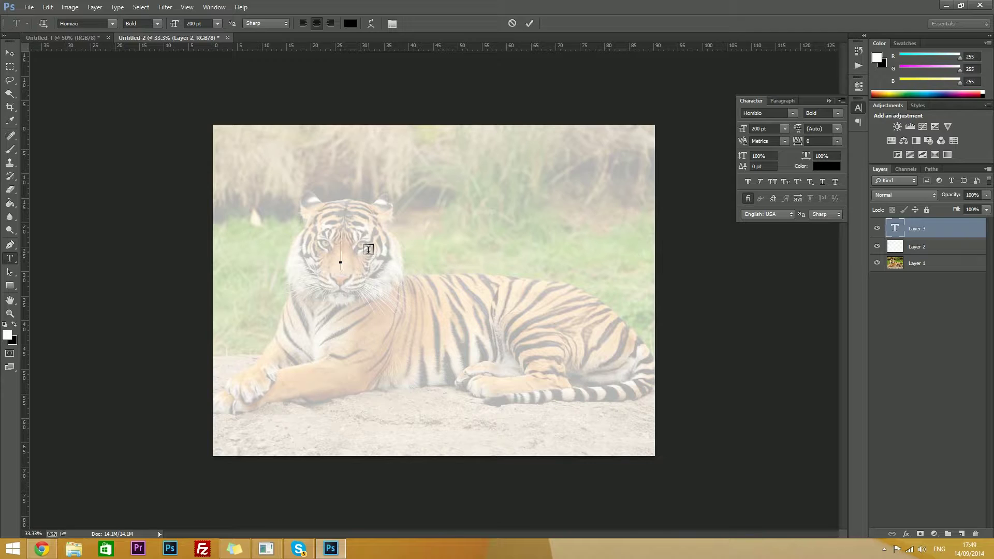
{"action": "type", "text": "TIGER"}
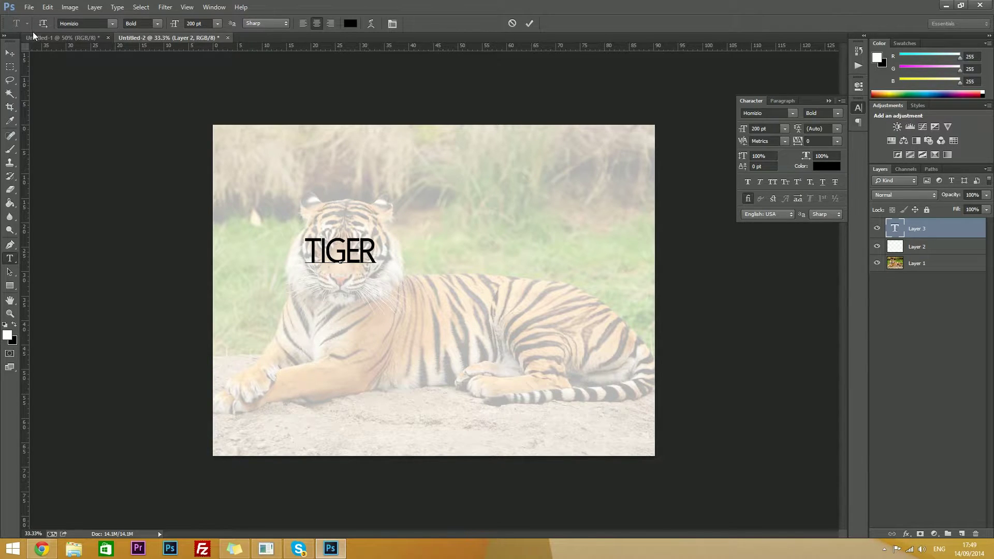
- Scale the TIGER text up to about 382% and centre it over the tiger
{"action": "left_click", "coordinate": [10, 52]}
{"action": "left_click_drag", "start_coordinate": [359, 249], "coordinate": [381, 252]}
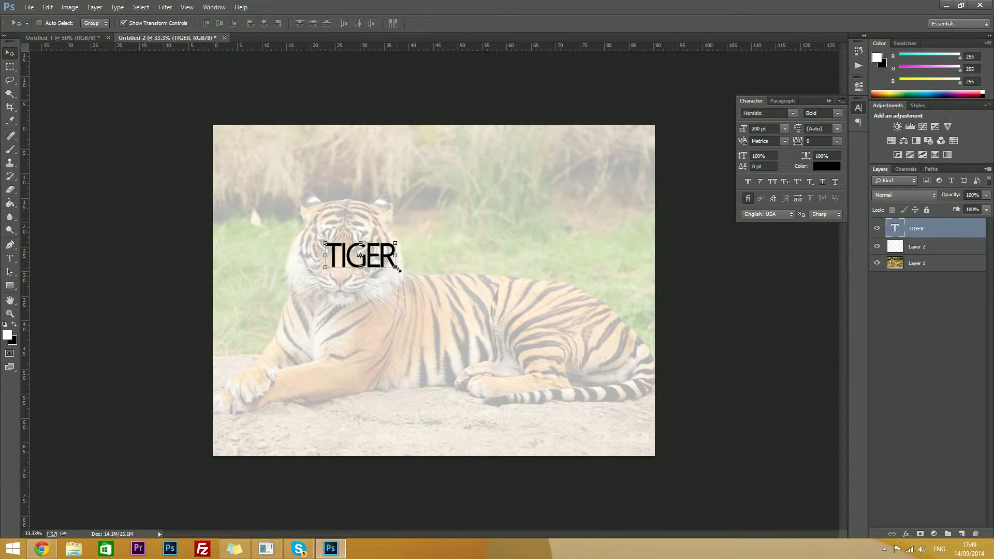
{"action": "left_click_drag", "start_coordinate": [395, 268], "coordinate": [578, 414]}
{"action": "key", "text": "ctrl+z"}
{"action": "left_click_drag", "start_coordinate": [522, 322], "coordinate": [499, 284]}
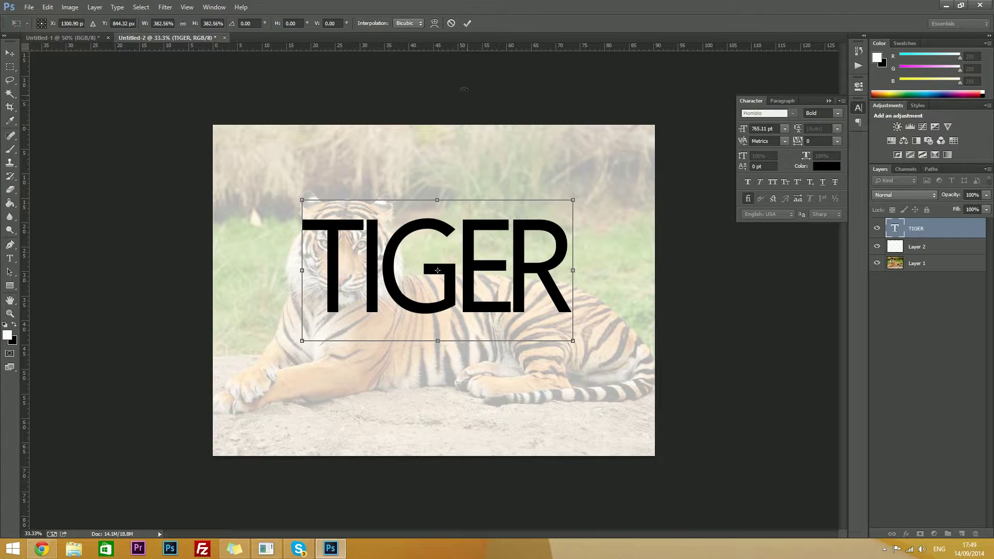
- Commit the TIGER resize and group the TIGER and Layer 2 layers into Group 1
{"action": "left_click", "coordinate": [467, 23]}
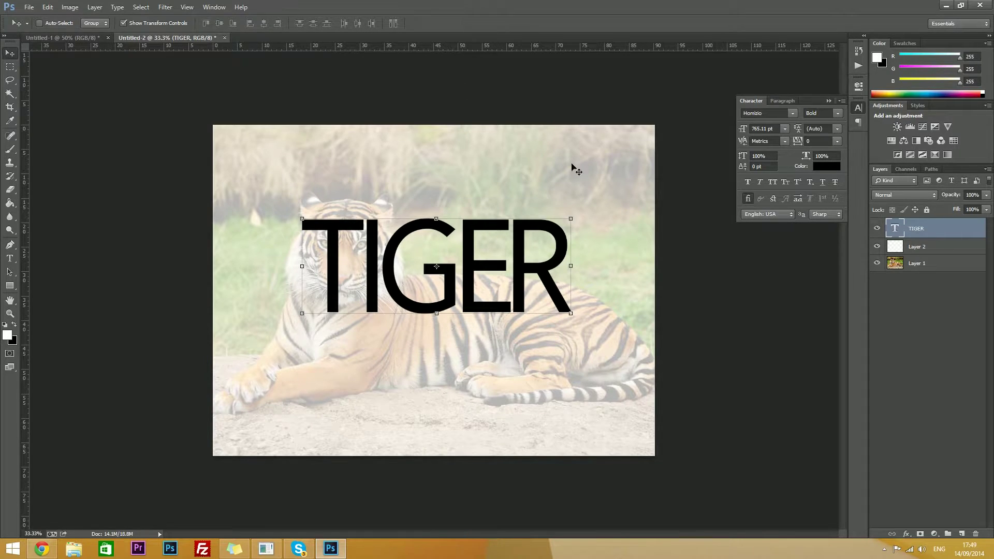
{"action": "left_click", "coordinate": [914, 247], "text": "shift"}
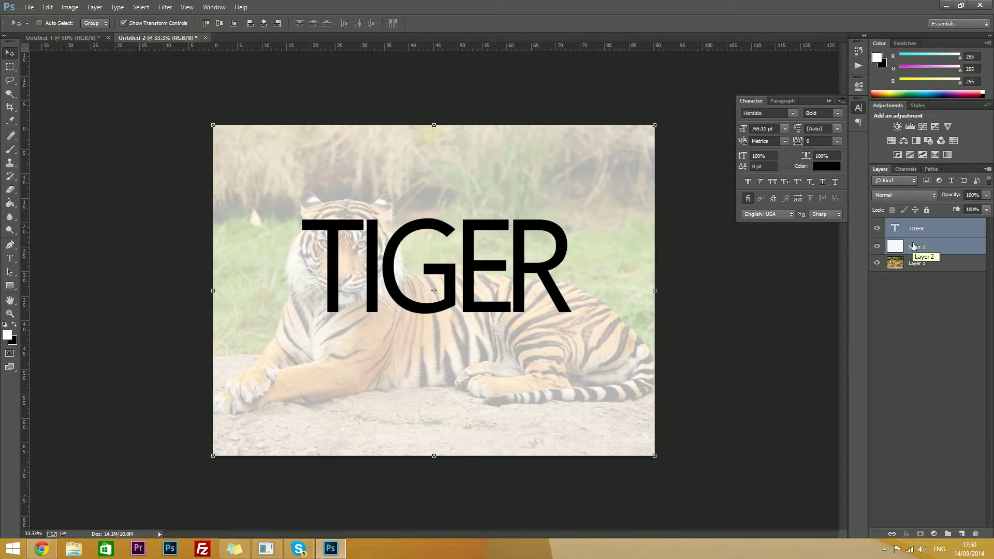
{"action": "key", "text": "ctrl+g"}
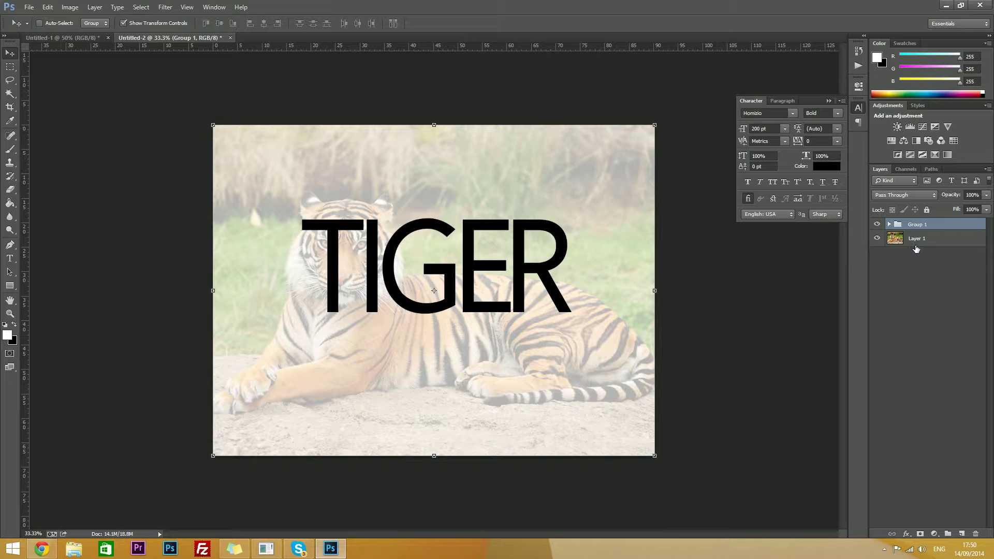
{"action": "left_click", "coordinate": [889, 225]}
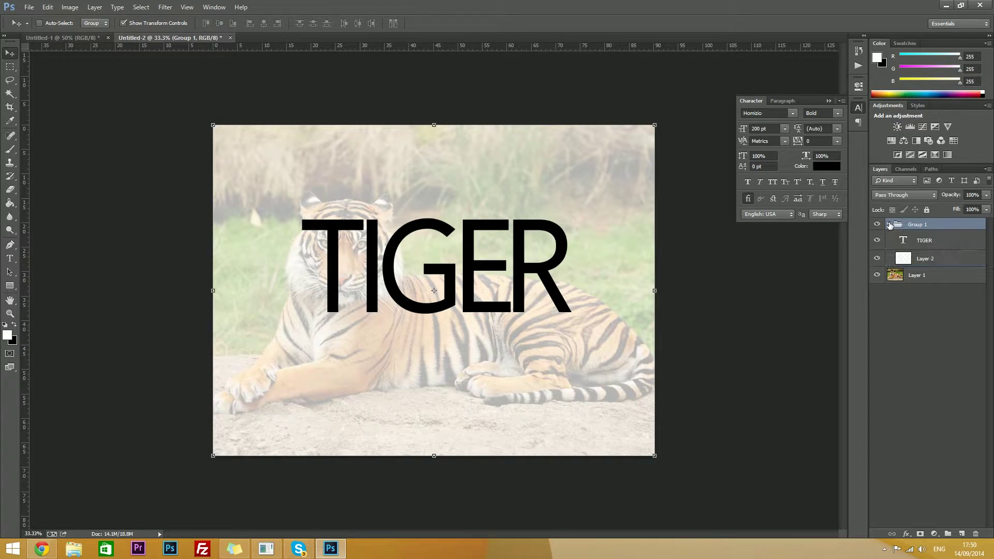
{"action": "left_click", "coordinate": [889, 224]}
{"action": "left_click", "coordinate": [889, 224]}
- Give the TIGER layer Shallow knockout and 12% fill opacity in Blending Options
{"action": "double_click", "coordinate": [951, 242]}
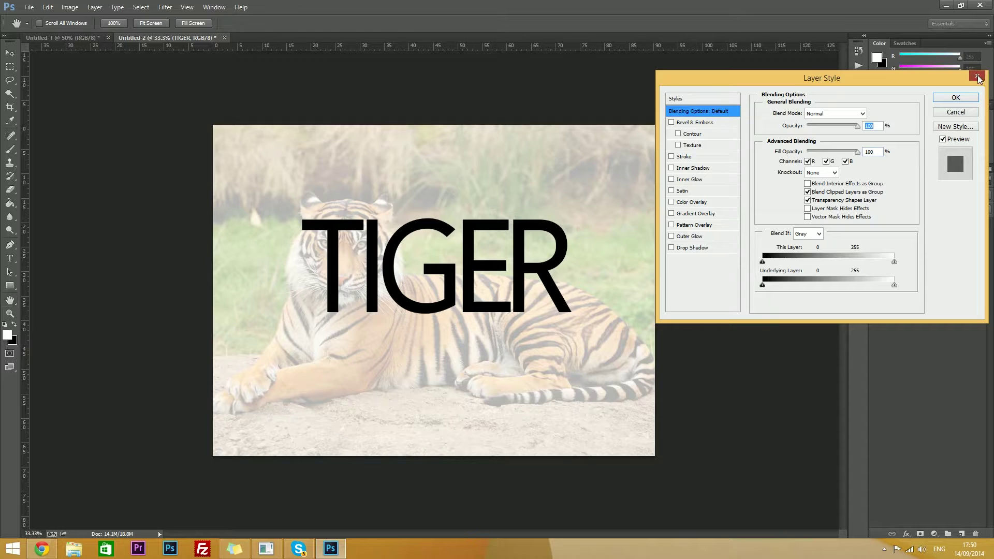
{"action": "left_click", "coordinate": [978, 77]}
{"action": "right_click", "coordinate": [951, 226]}
{"action": "key", "text": "Escape"}
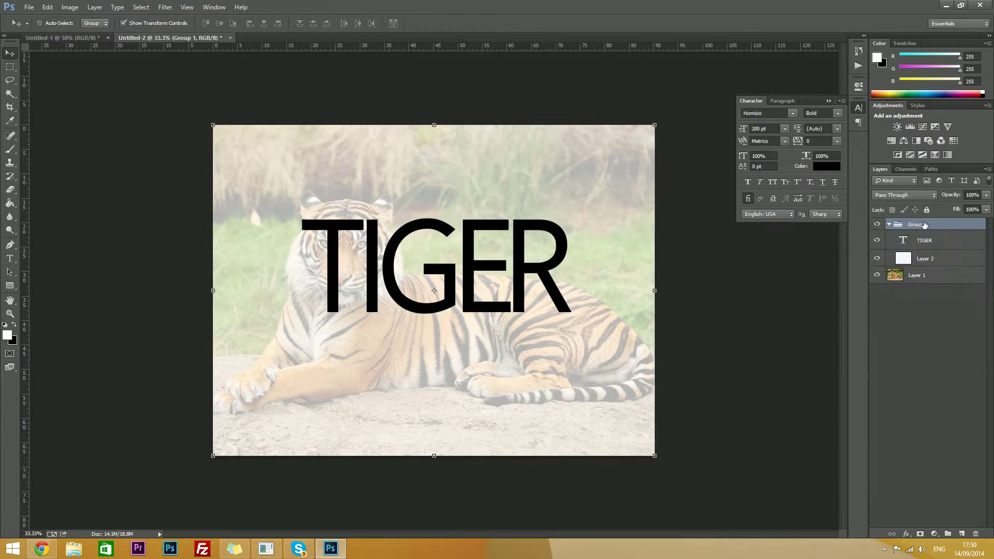
{"action": "right_click", "coordinate": [957, 237]}
{"action": "left_click", "coordinate": [893, 112]}
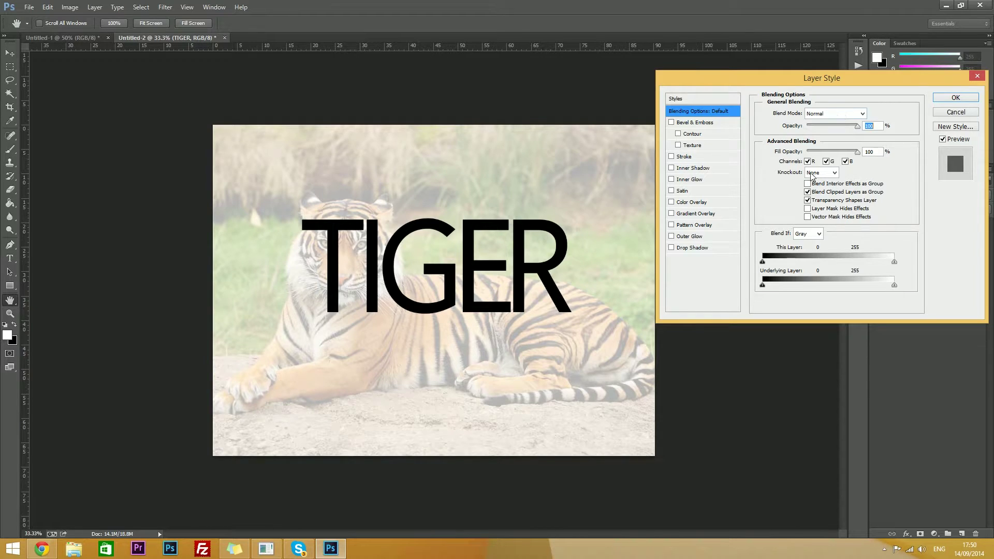
{"action": "left_click", "coordinate": [827, 175]}
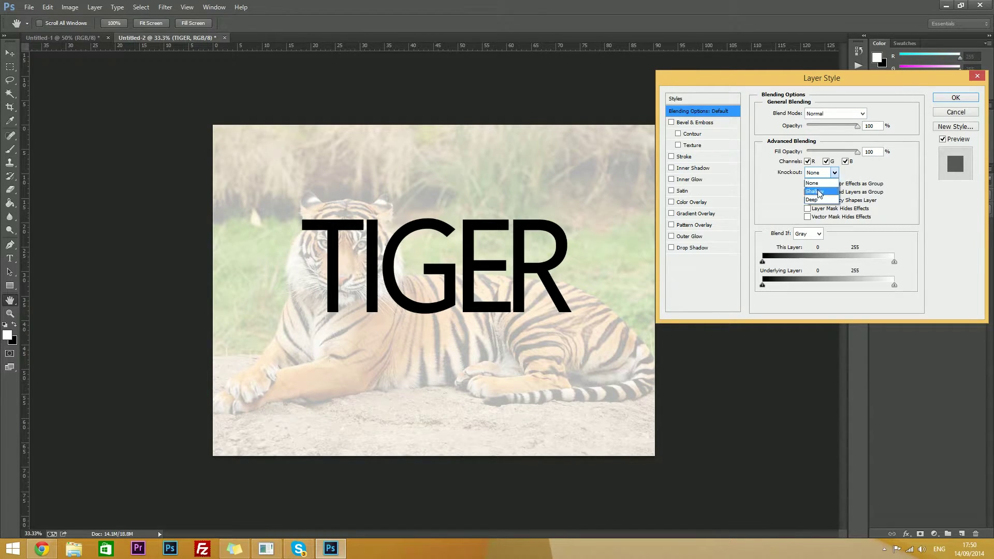
{"action": "left_click", "coordinate": [819, 192]}
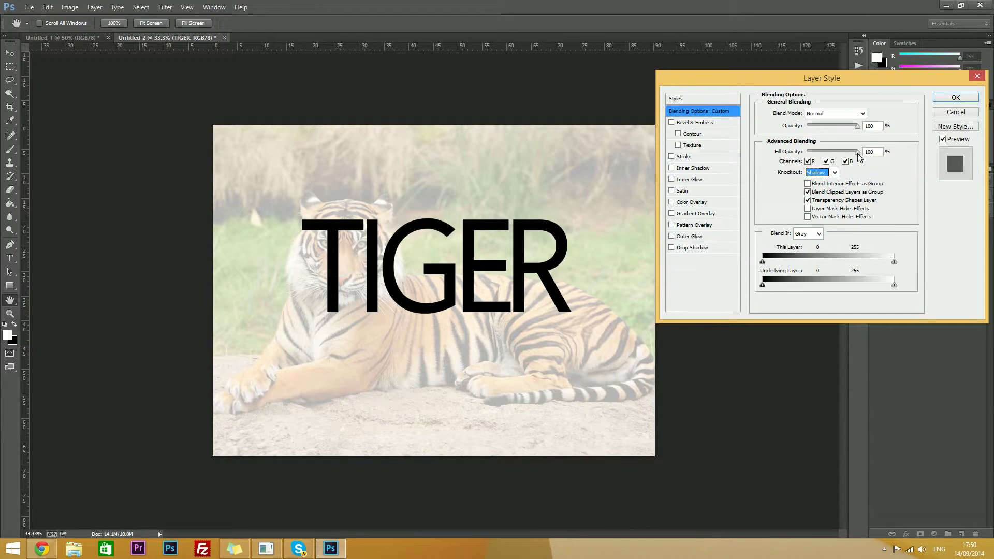
{"action": "left_click_drag", "start_coordinate": [858, 157], "coordinate": [814, 153]}
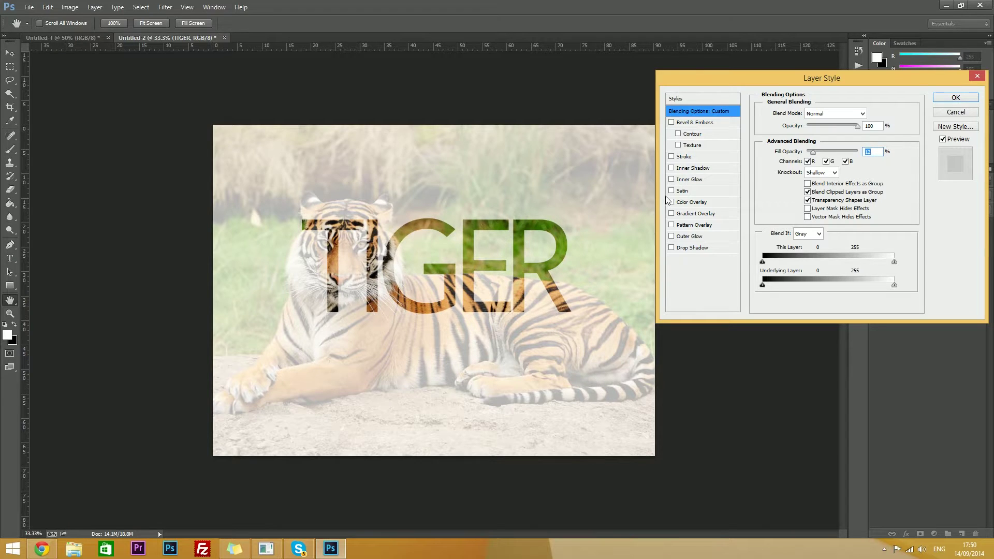
{"action": "left_click", "coordinate": [948, 100]}
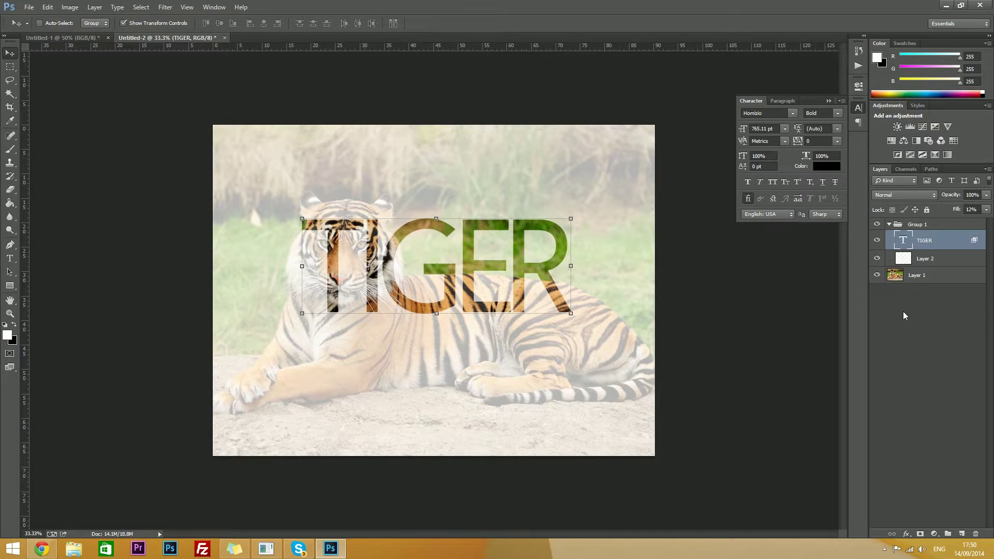
- Lower Layer 2's white overlay opacity to 54%
{"action": "left_click", "coordinate": [927, 261]}
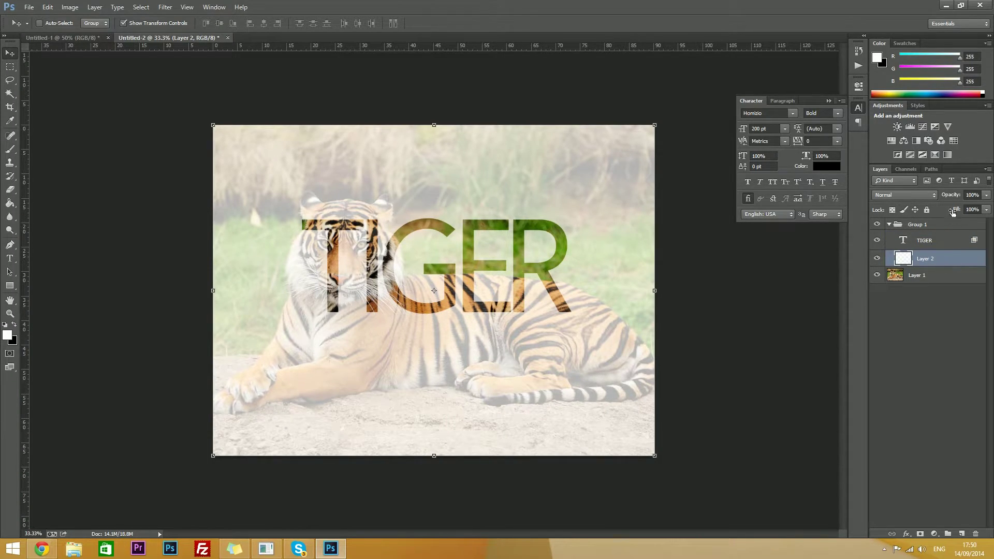
{"action": "left_click", "coordinate": [987, 196]}
{"action": "mouse_move", "coordinate": [983, 212]}
{"action": "left_mouse_down"}
{"action": "mouse_move", "coordinate": [943, 211]}
{"action": "mouse_move", "coordinate": [968, 210]}
{"action": "left_mouse_up"}
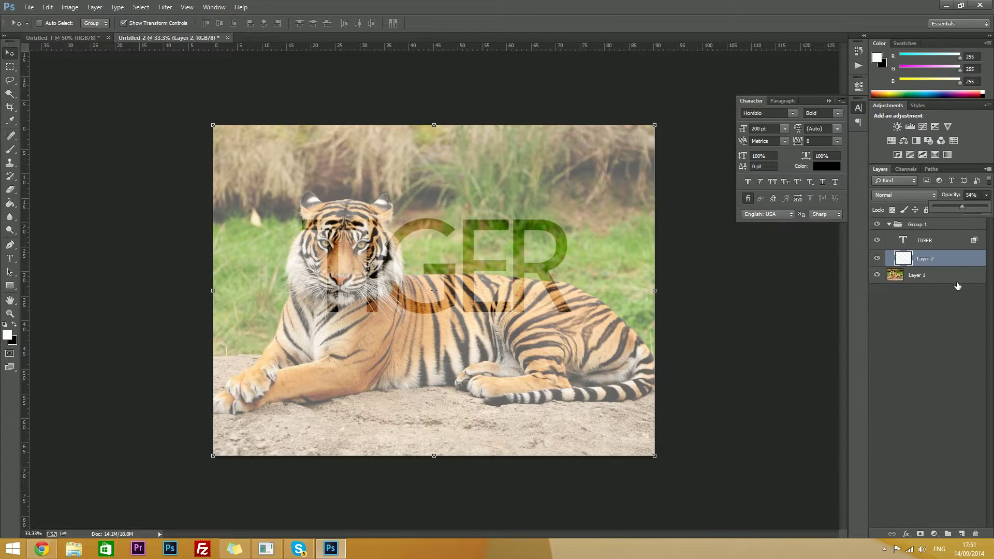
{"action": "left_click", "coordinate": [940, 296]}
- Raise the TIGER layer's fill opacity to 37% in Blending Options
{"action": "right_click", "coordinate": [931, 243]}
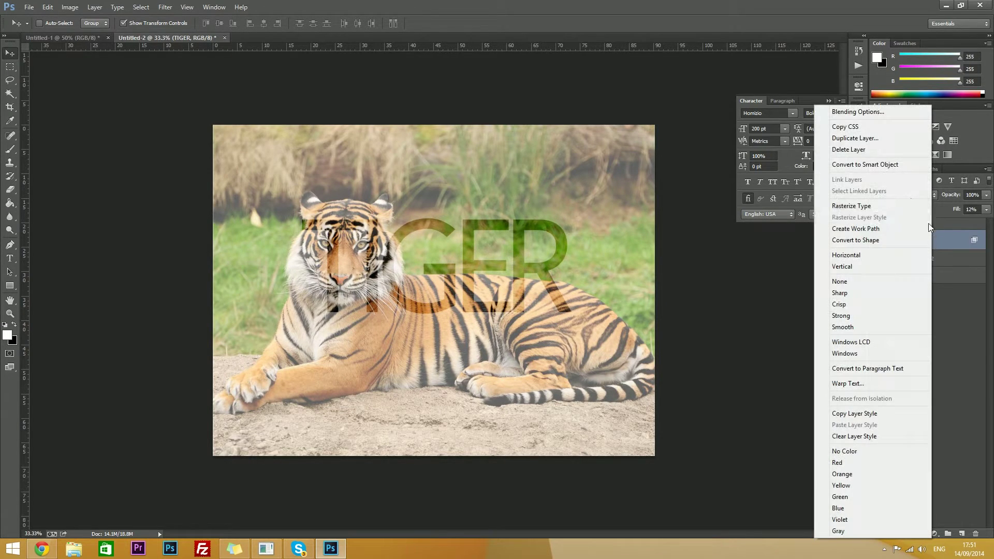
{"action": "left_click", "coordinate": [867, 109]}
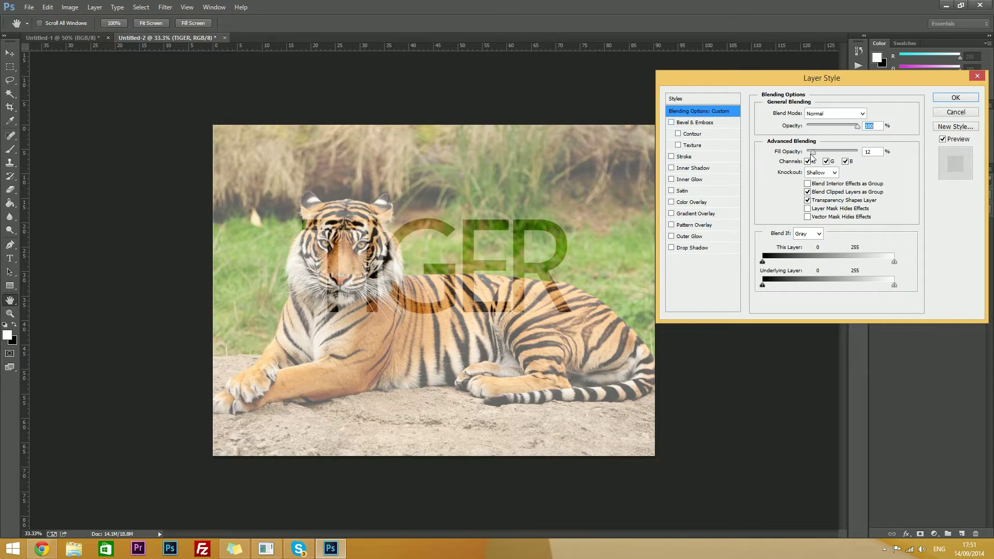
{"action": "mouse_move", "coordinate": [813, 152]}
{"action": "left_mouse_down"}
{"action": "mouse_move", "coordinate": [843, 147]}
{"action": "mouse_move", "coordinate": [803, 150]}
{"action": "mouse_move", "coordinate": [844, 145]}
{"action": "mouse_move", "coordinate": [826, 147]}
{"action": "left_mouse_up"}
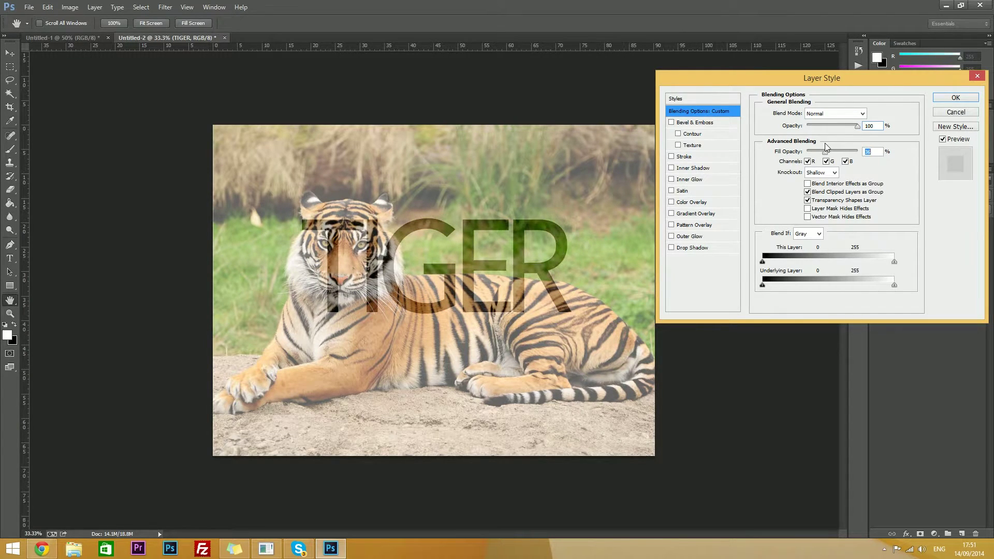
{"action": "left_click", "coordinate": [947, 100]}
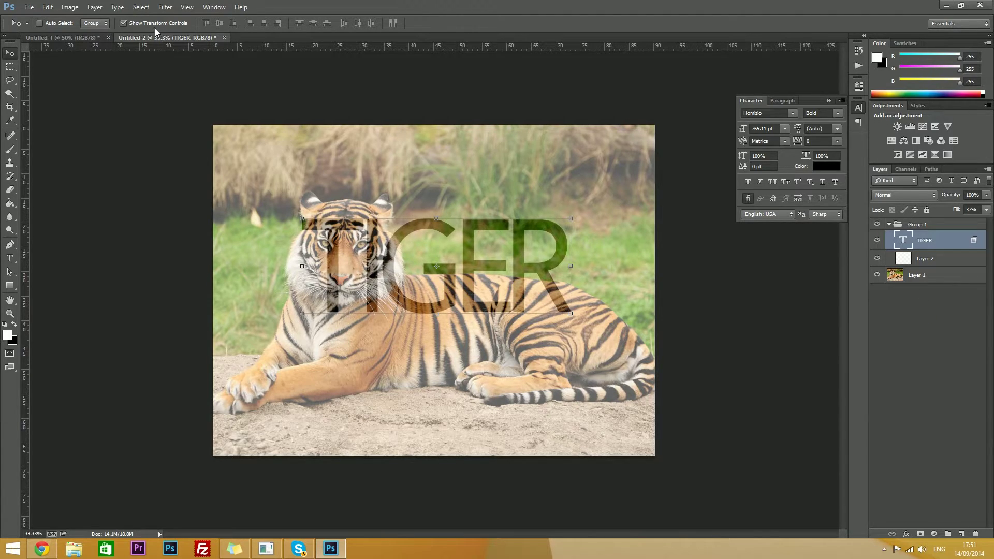
- Open the New document dialog and cancel it
{"action": "left_click", "coordinate": [29, 7]}
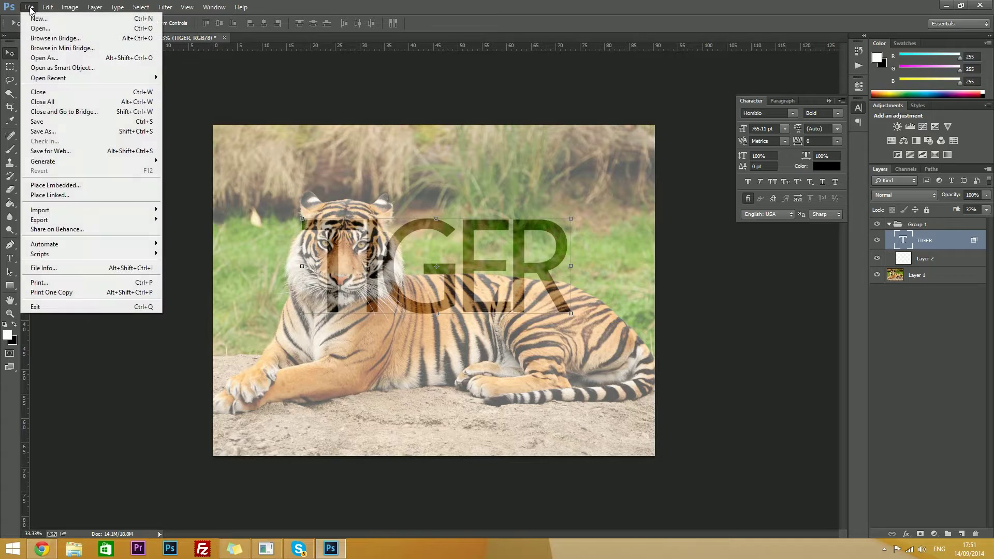
{"action": "left_click", "coordinate": [40, 19]}
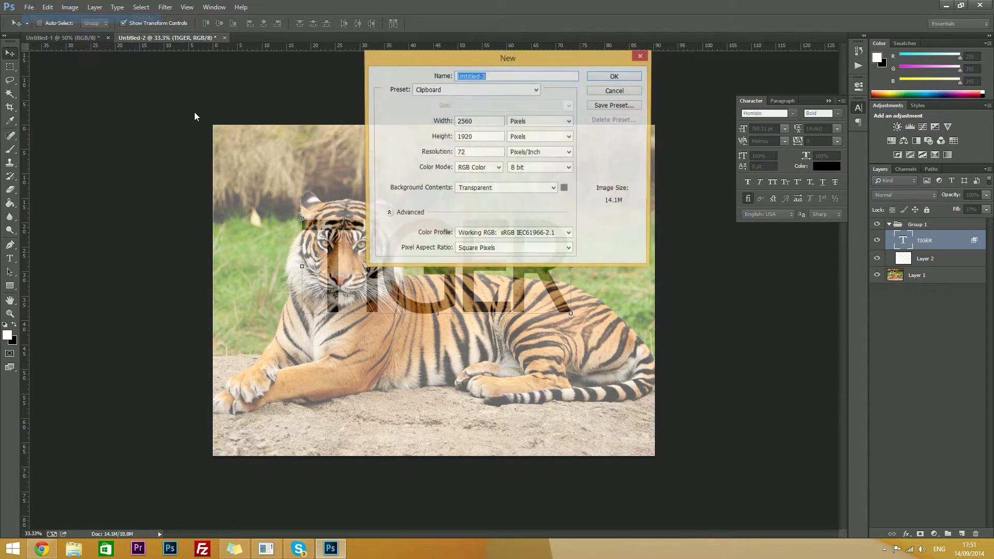
{"action": "left_click", "coordinate": [615, 91]}
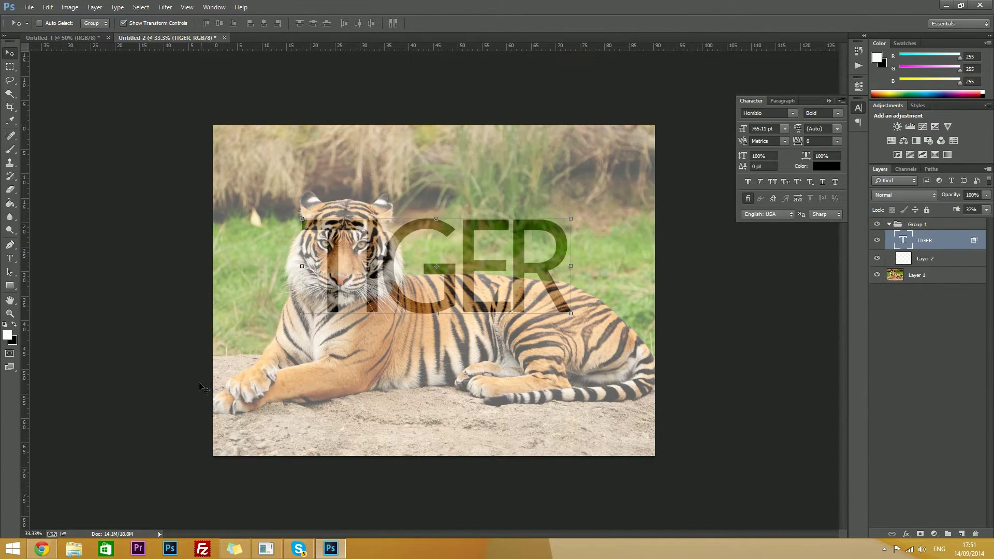
- Copy the rooftop city image from the ACU_Screenshot tab in Chrome and return to Photoshop
{"action": "mouse_move", "coordinate": [49, 546]}
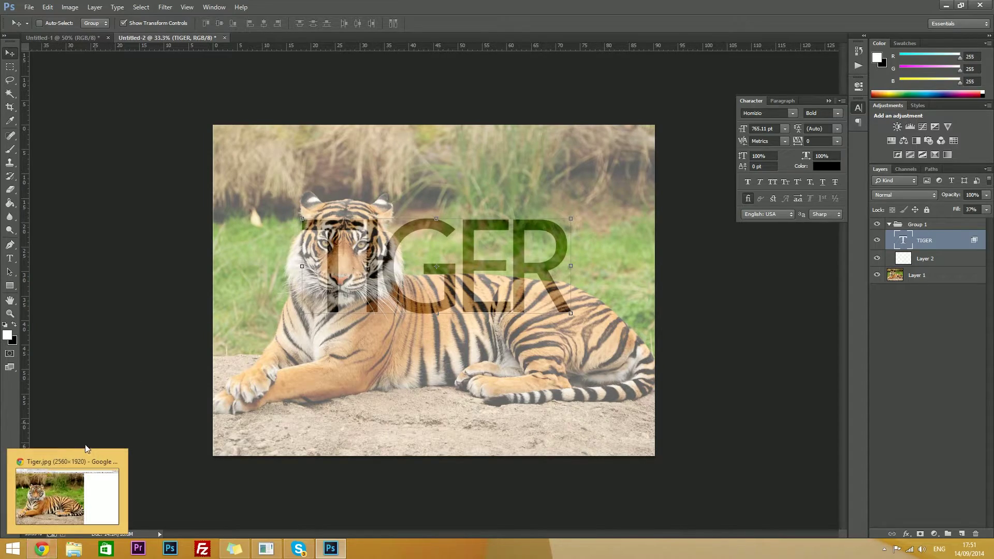
{"action": "left_click", "coordinate": [88, 451]}
{"action": "left_click", "coordinate": [147, 6]}
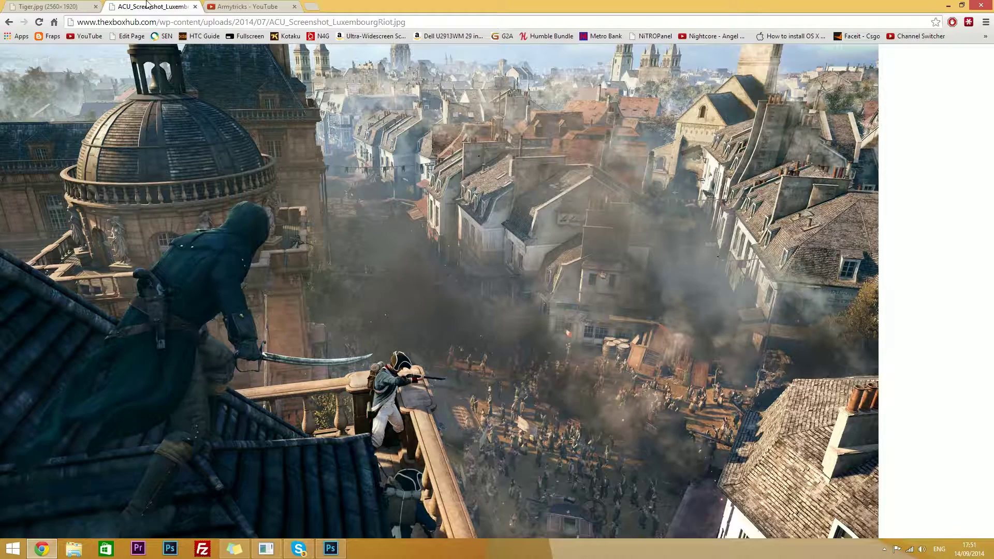
{"action": "right_click", "coordinate": [352, 160]}
{"action": "left_click", "coordinate": [388, 191]}
{"action": "left_click", "coordinate": [338, 552]}
- Create a 4480×2520 transparent document, Untitled-3, and paste the city screenshot onto Layer 1
{"action": "left_click", "coordinate": [28, 6]}
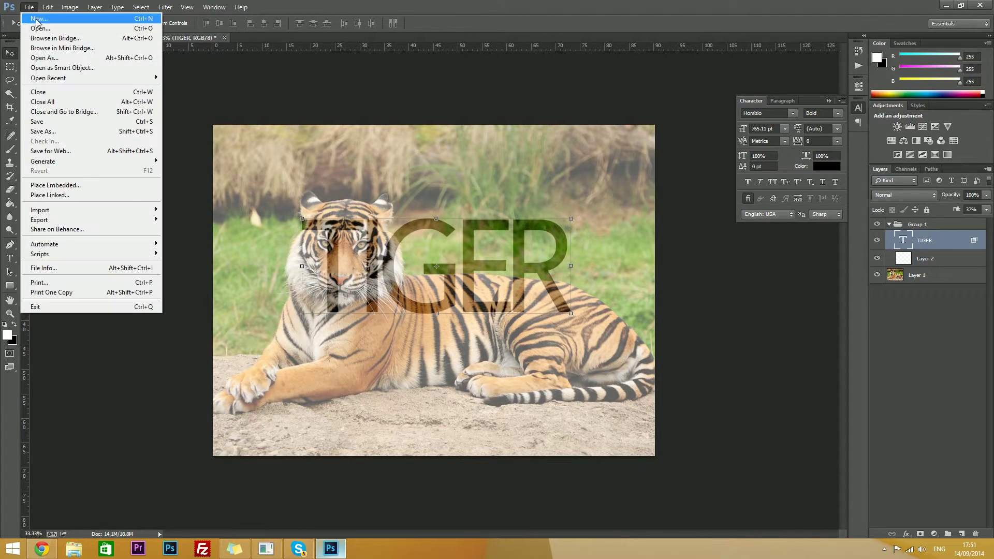
{"action": "left_click", "coordinate": [40, 20]}
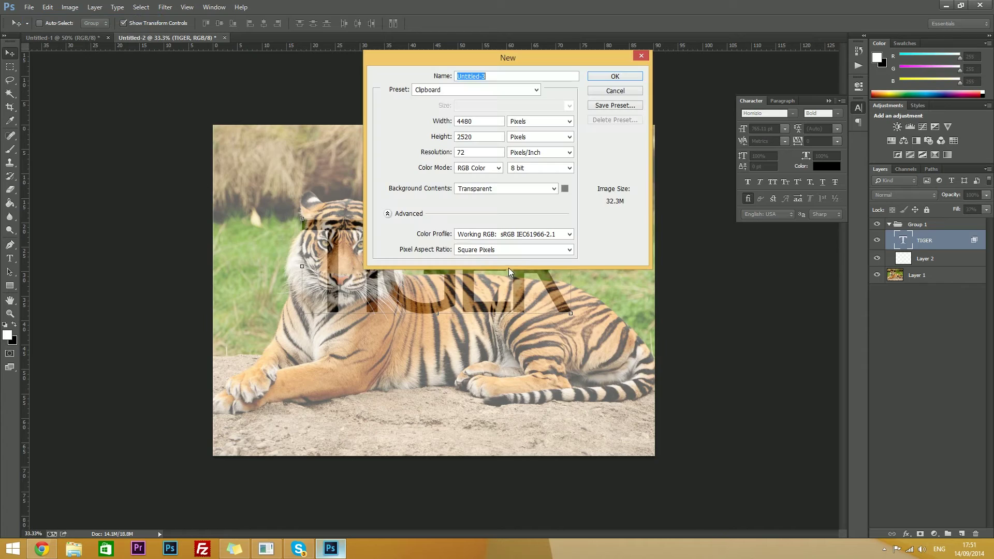
{"action": "left_click", "coordinate": [615, 76]}
{"action": "left_click", "coordinate": [47, 6]}
{"action": "left_click", "coordinate": [57, 97]}
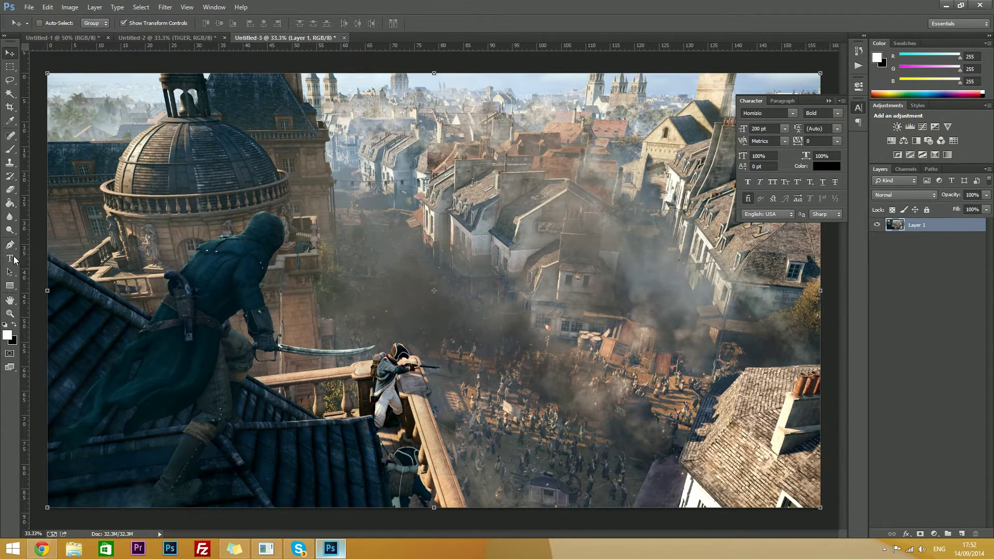
- Draw a text box across the top and type 'ASSASIN'S CREED UNITY' in white
{"action": "left_click", "coordinate": [10, 259]}
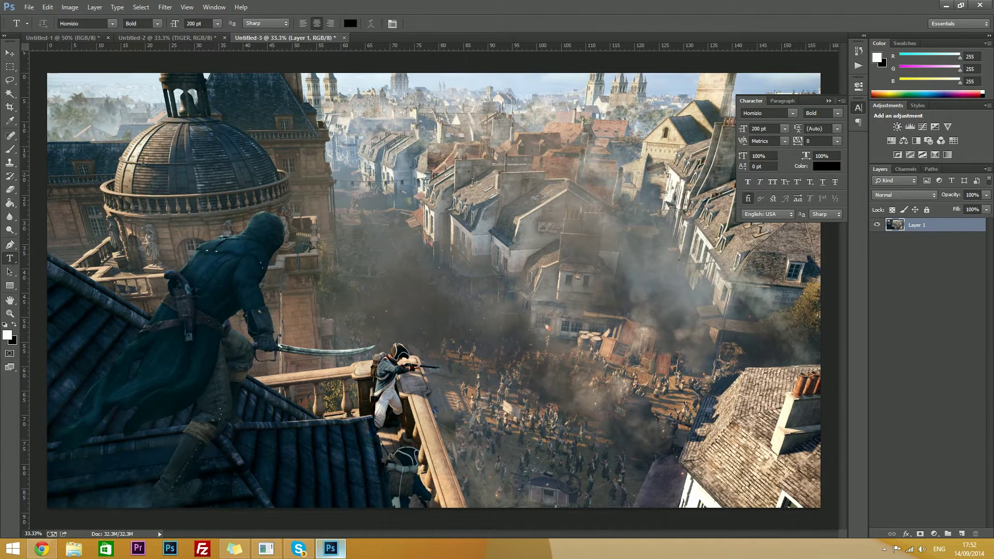
{"action": "left_click_drag", "start_coordinate": [65, 90], "coordinate": [571, 183]}
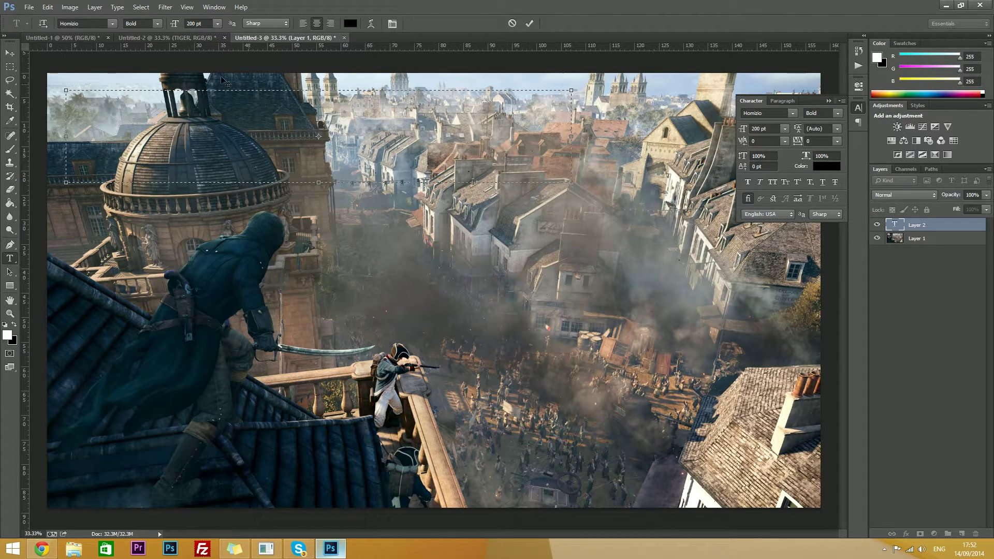
{"action": "left_click", "coordinate": [352, 24]}
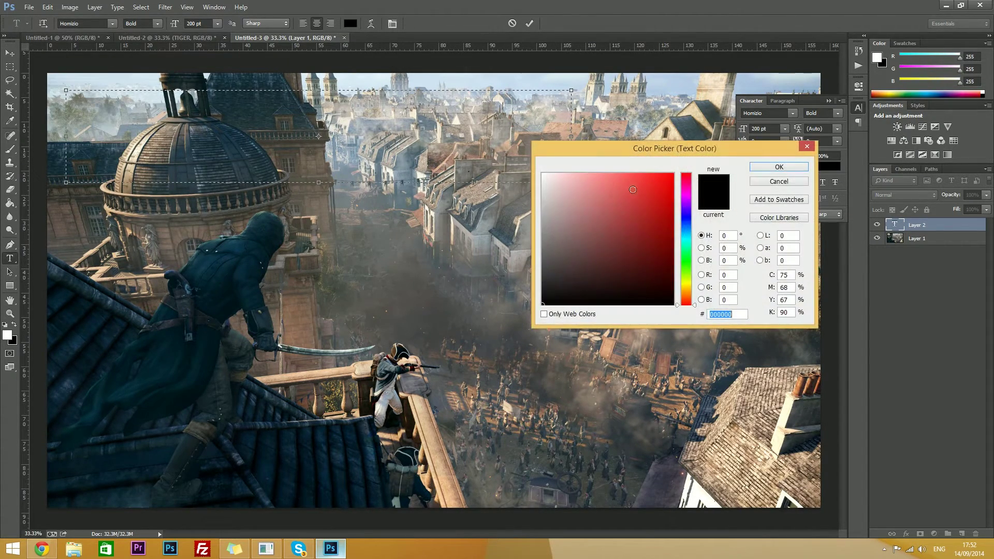
{"action": "left_click", "coordinate": [543, 174]}
{"action": "left_click", "coordinate": [779, 167]}
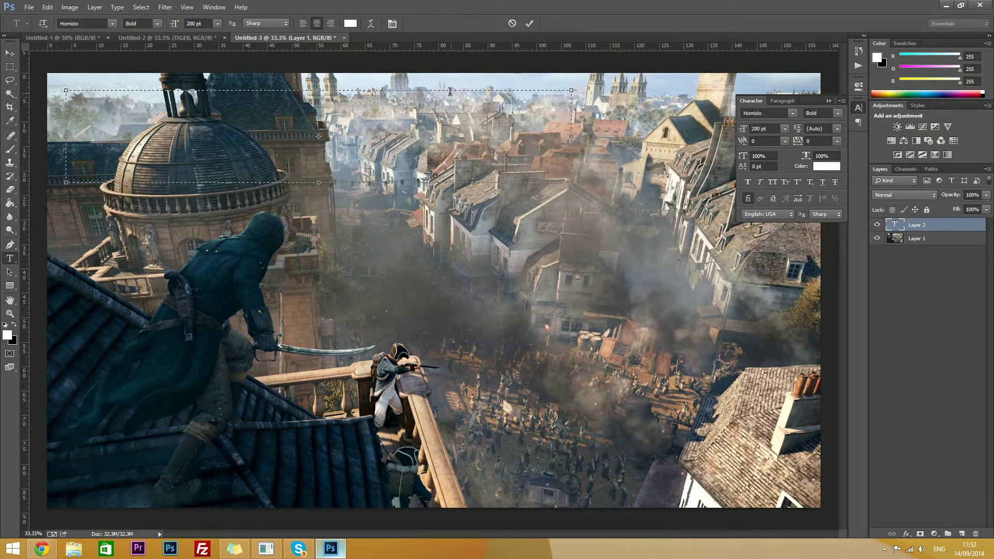
{"action": "type", "text": "ASSASIN"}
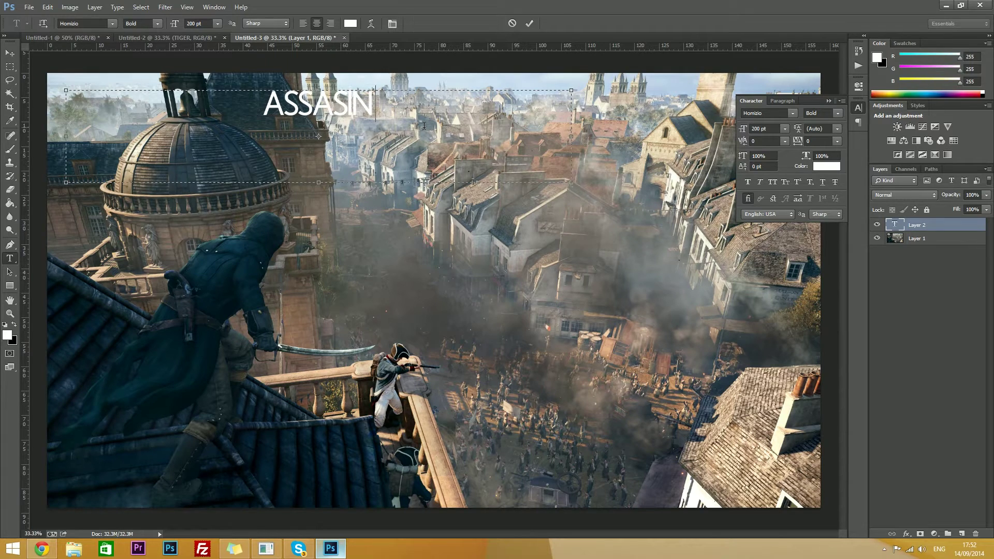
{"action": "type", "text": "'S CREED UNITY"}
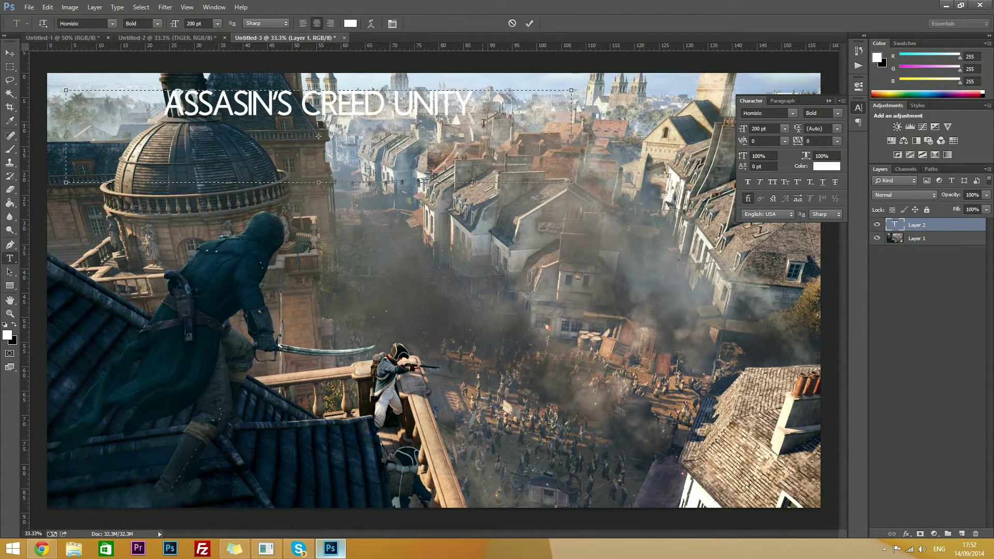
{"action": "left_click", "coordinate": [12, 55]}
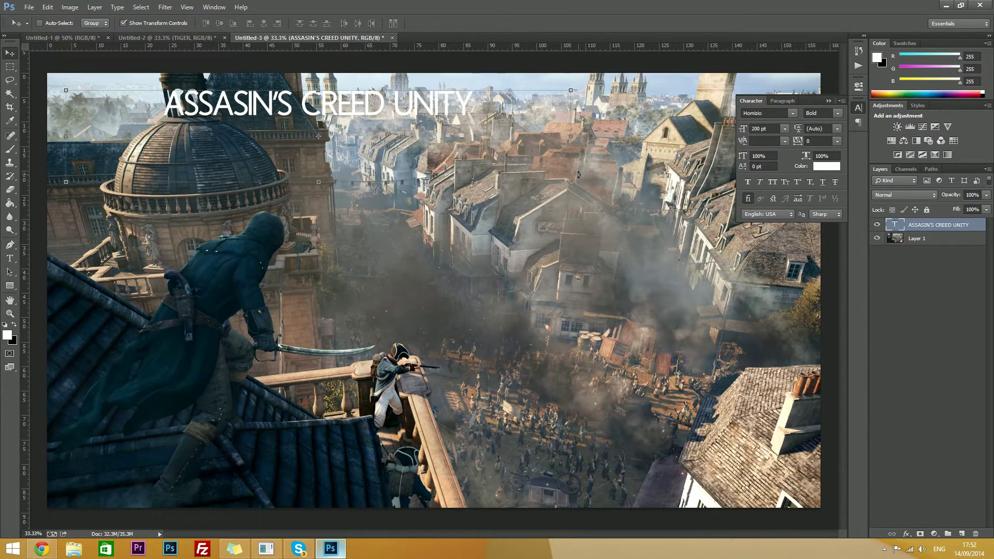
- Scale the title to about 147% and shift it toward the top-left
{"action": "left_click_drag", "start_coordinate": [572, 182], "coordinate": [766, 310]}
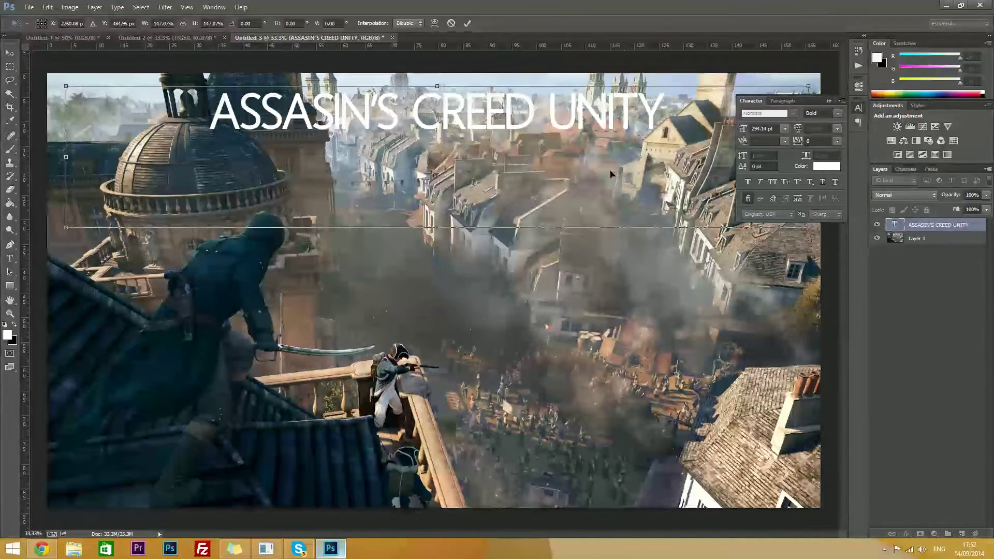
{"action": "left_click_drag", "start_coordinate": [590, 160], "coordinate": [462, 166]}
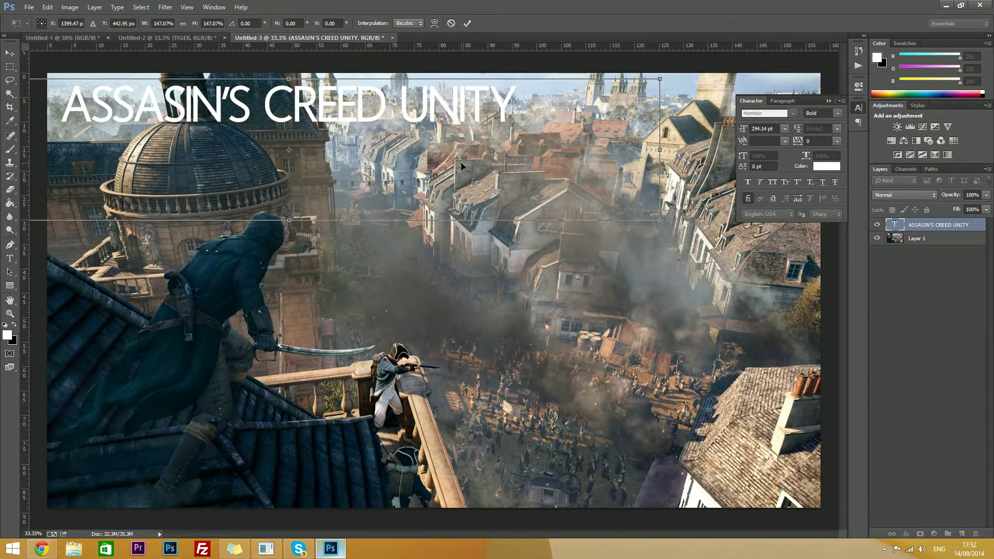
{"action": "left_click", "coordinate": [466, 24]}
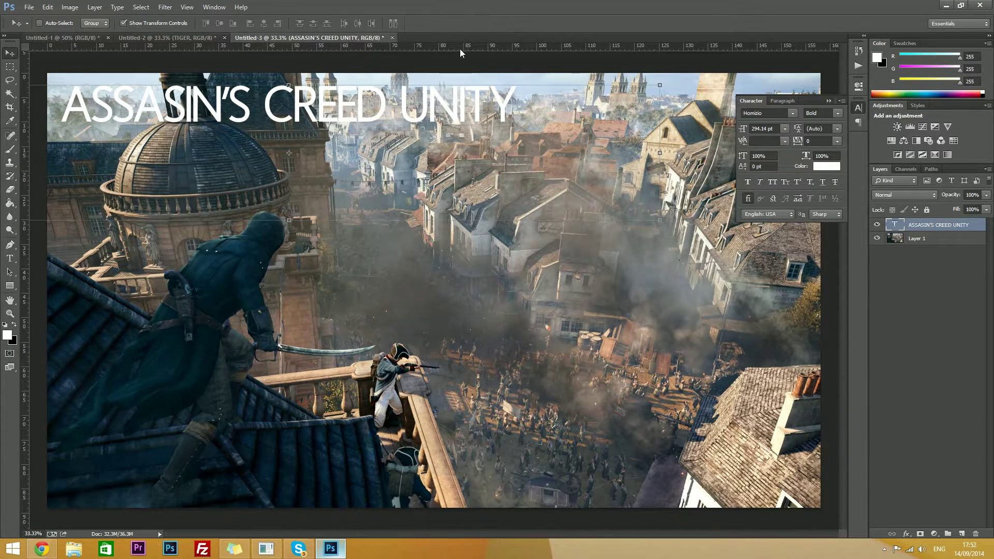
- In Blending Options, add a thicker black stroke and a 54 px drop shadow to the title
{"action": "right_click", "coordinate": [927, 224]}
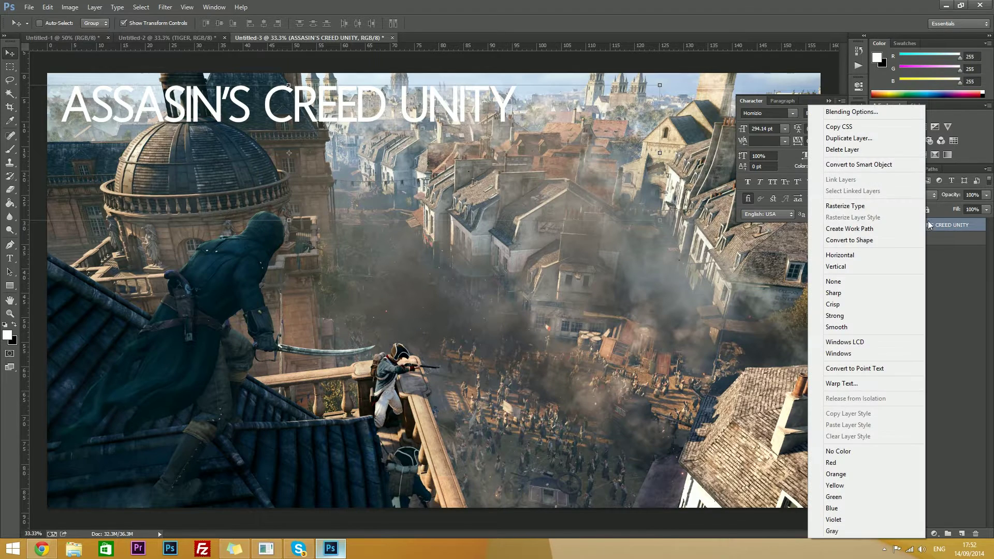
{"action": "left_click", "coordinate": [850, 113]}
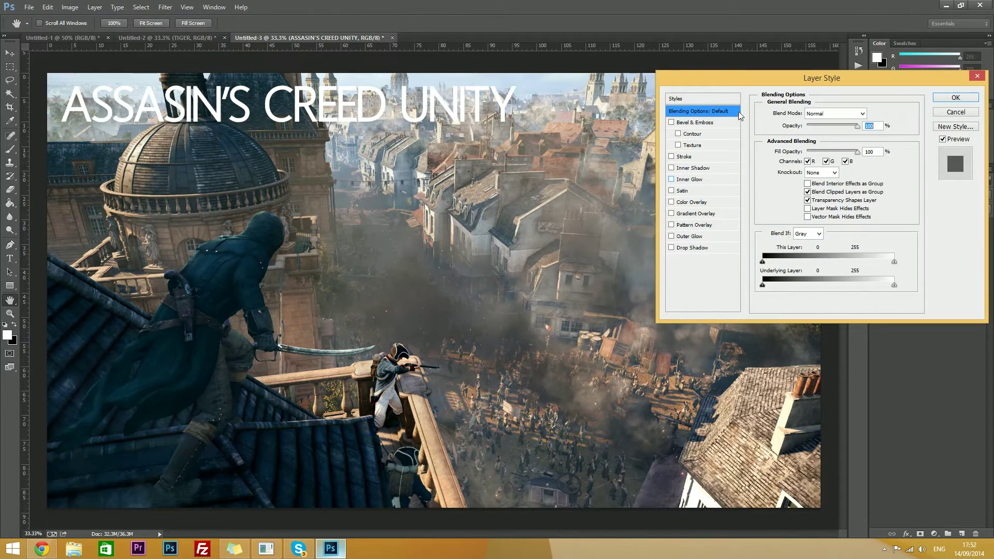
{"action": "left_click", "coordinate": [671, 157]}
{"action": "left_click", "coordinate": [685, 156]}
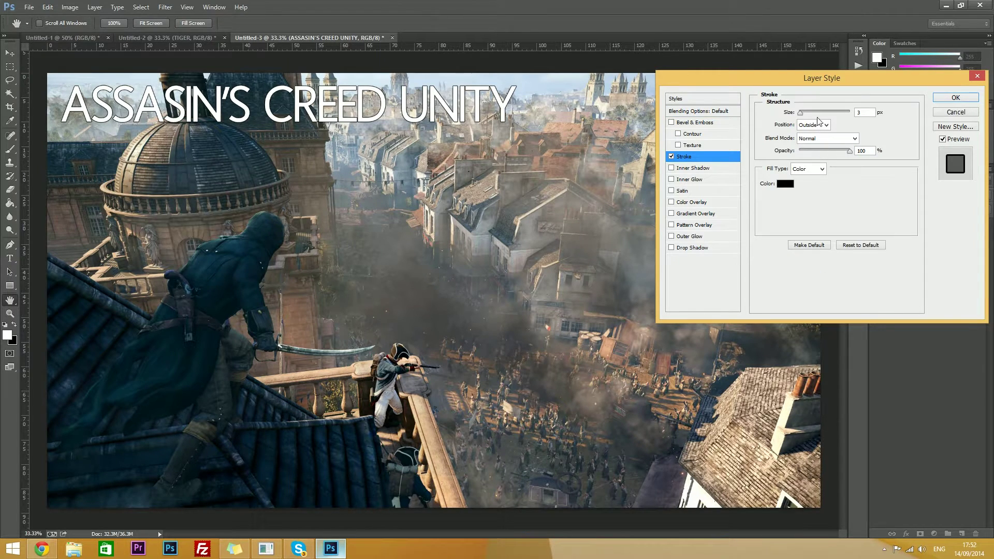
{"action": "left_click_drag", "start_coordinate": [803, 116], "coordinate": [806, 117]}
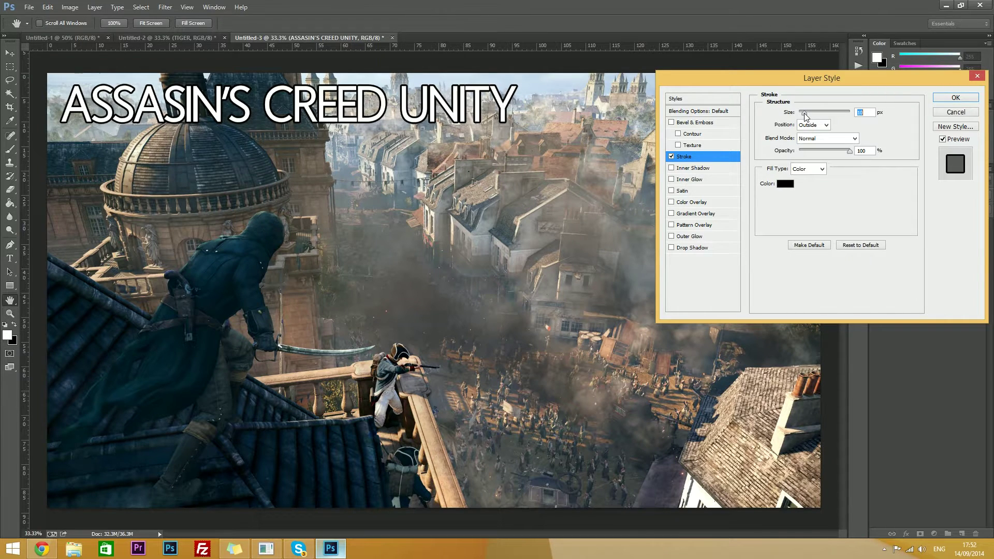
{"action": "left_click", "coordinate": [690, 249]}
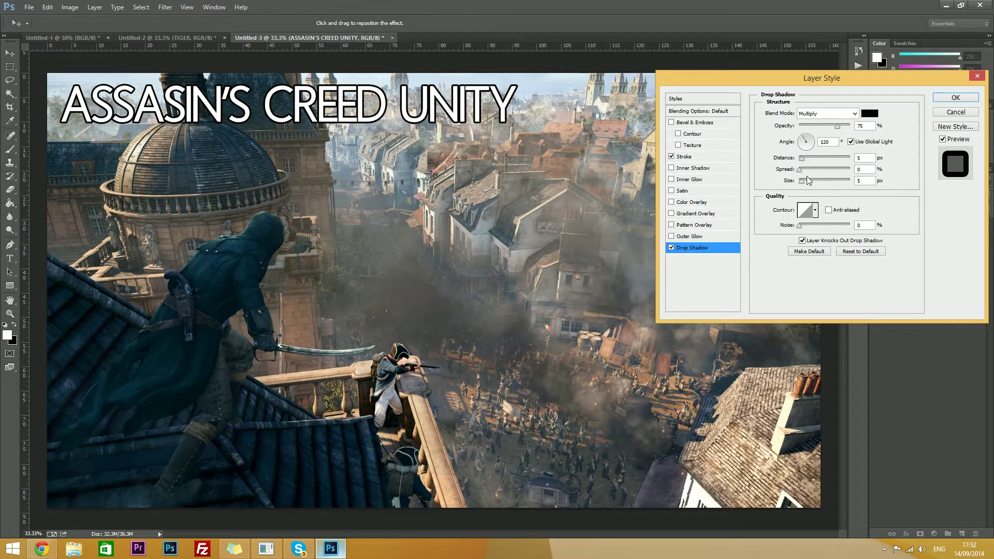
{"action": "left_click_drag", "start_coordinate": [801, 181], "coordinate": [821, 169]}
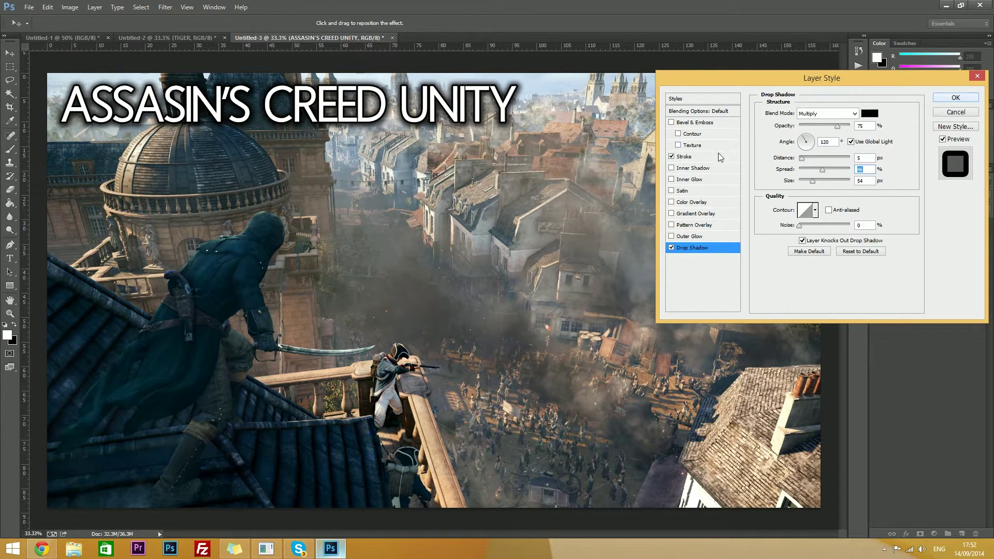
- Try Inner Shadow, Inner Glow and Satin on the title, then remove each
{"action": "left_click", "coordinate": [672, 168]}
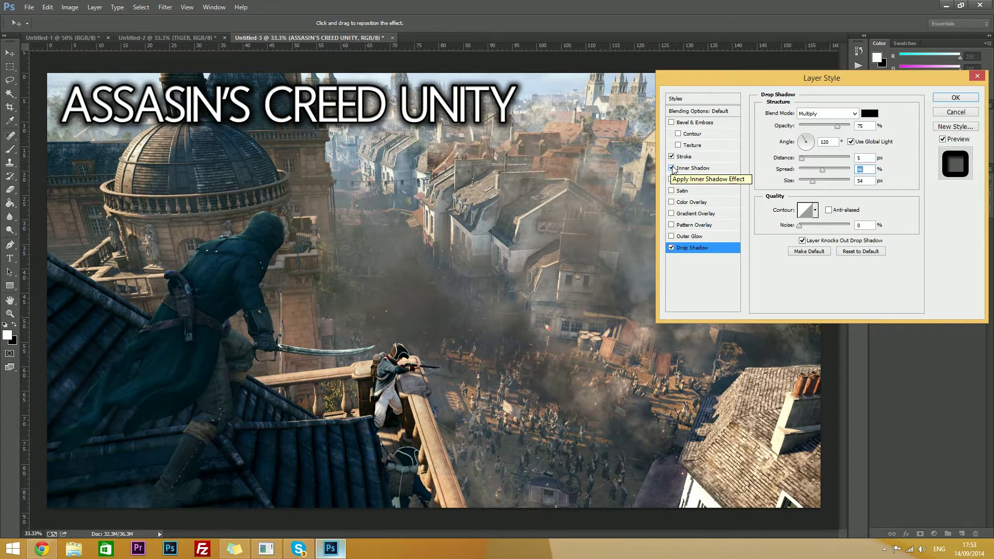
{"action": "left_click", "coordinate": [672, 168]}
{"action": "left_click", "coordinate": [671, 179]}
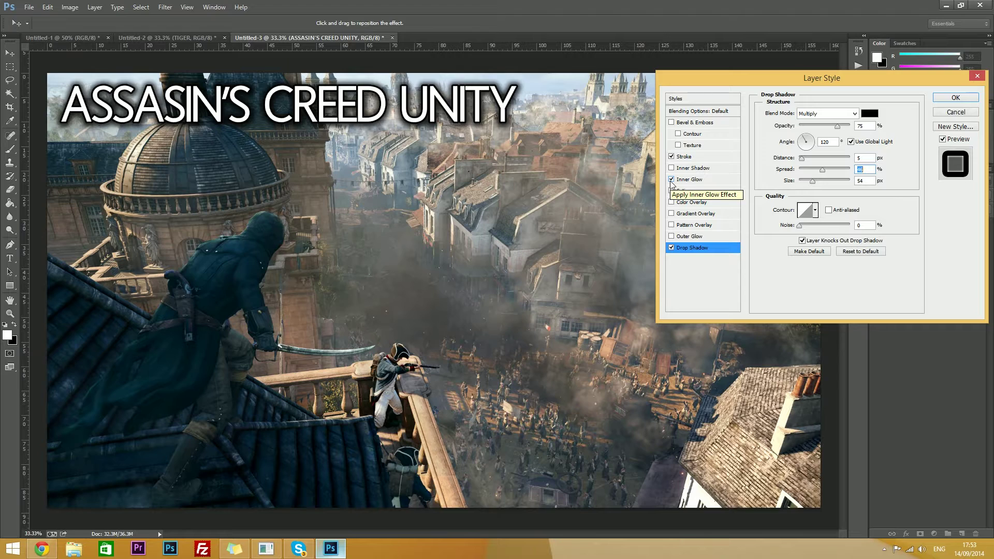
{"action": "left_click", "coordinate": [671, 180]}
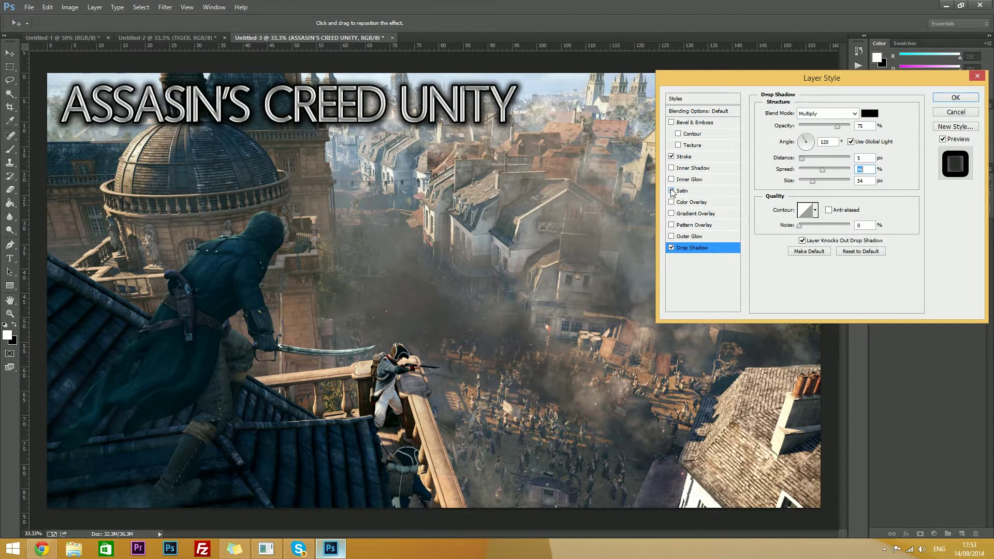
{"action": "left_click", "coordinate": [679, 191]}
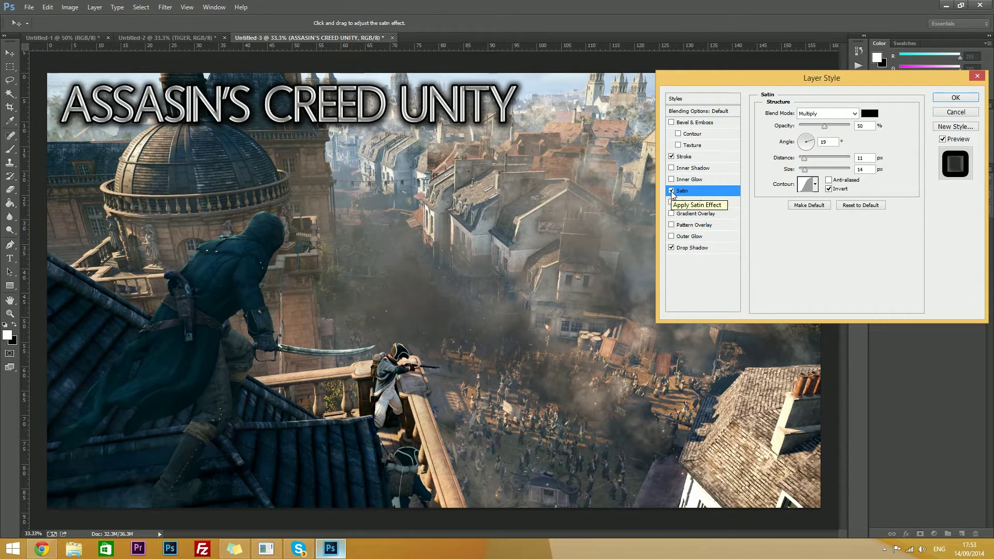
{"action": "left_click", "coordinate": [672, 191]}
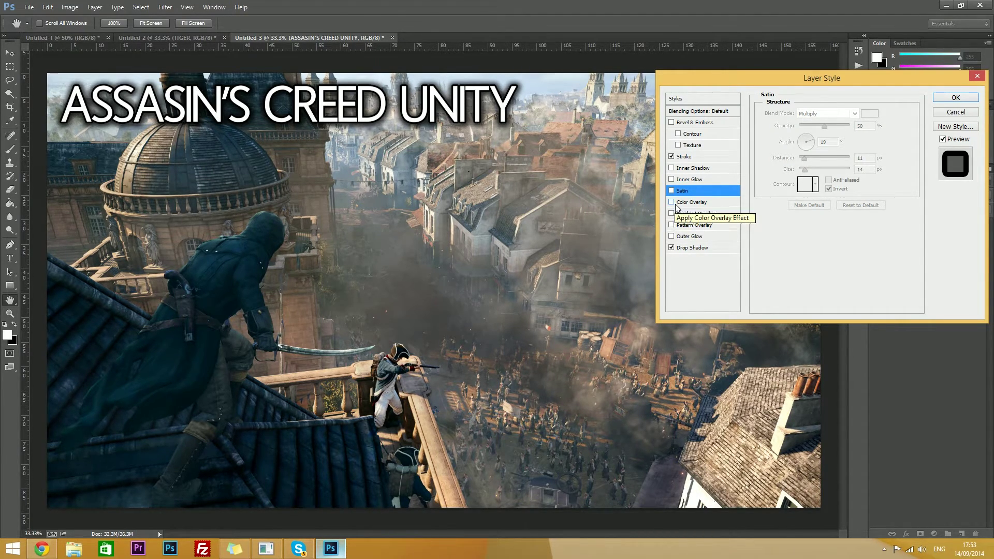
- Test a Gradient Overlay with Normal blend mode, then remove it
{"action": "left_click", "coordinate": [671, 214]}
{"action": "left_click", "coordinate": [697, 214]}
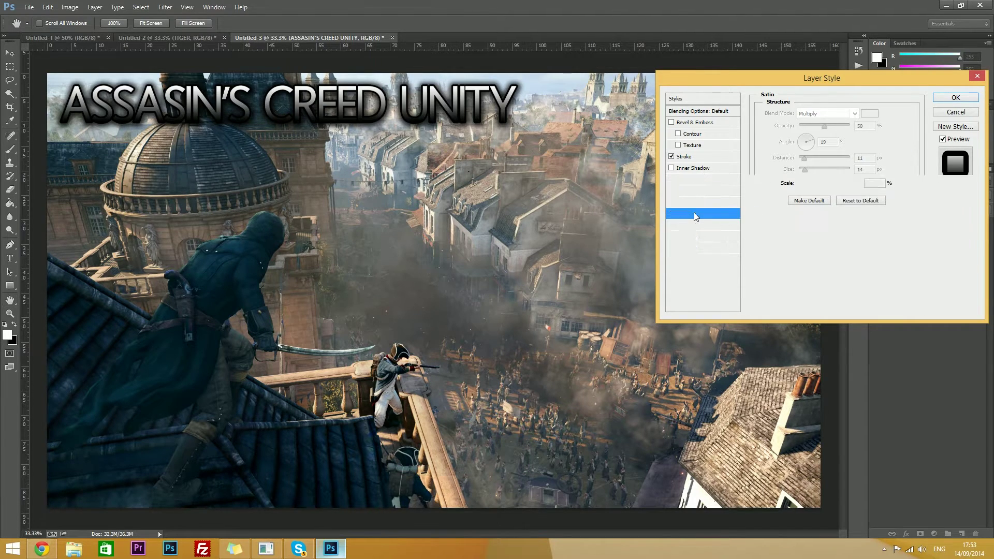
{"action": "left_click", "coordinate": [833, 139]}
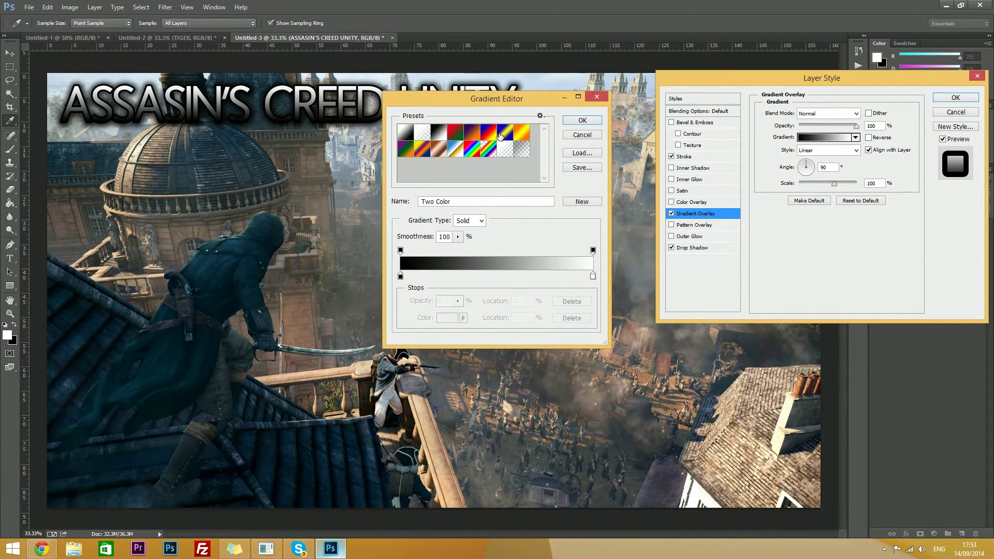
{"action": "left_click", "coordinate": [582, 120]}
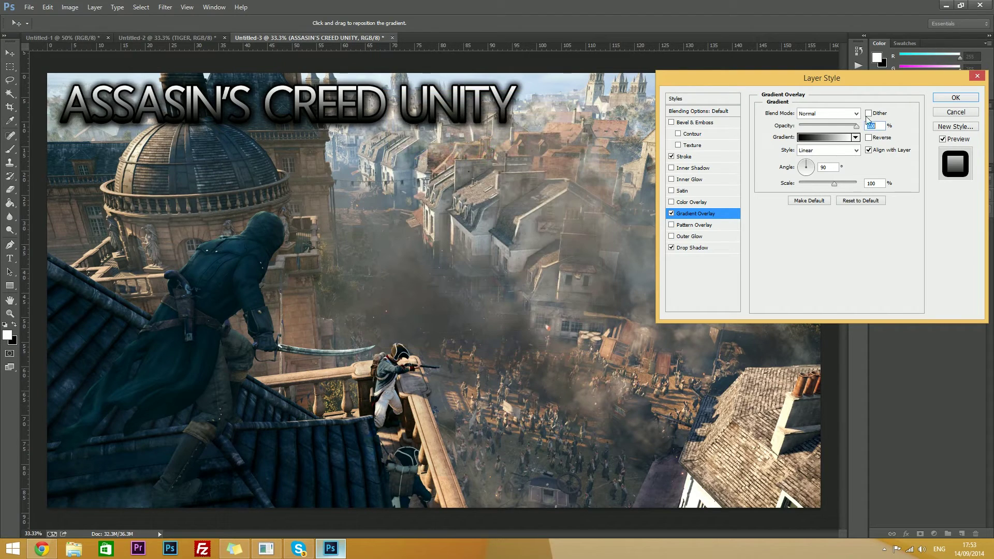
{"action": "left_click", "coordinate": [829, 114]}
{"action": "left_click", "coordinate": [811, 120]}
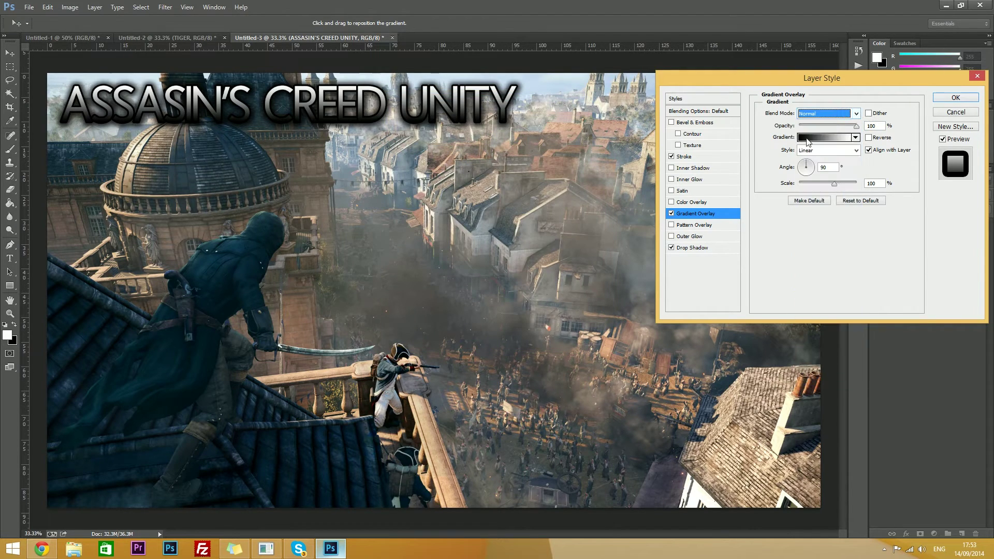
{"action": "left_click", "coordinate": [672, 213]}
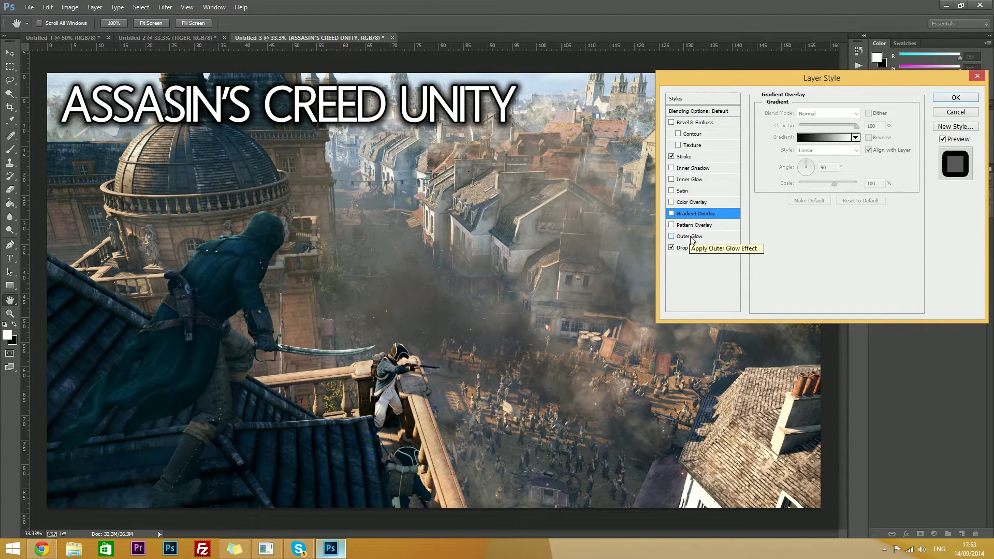
- Enable Outer Glow and review the Outer Glow, Drop Shadow and Stroke settings
{"action": "left_click", "coordinate": [671, 236]}
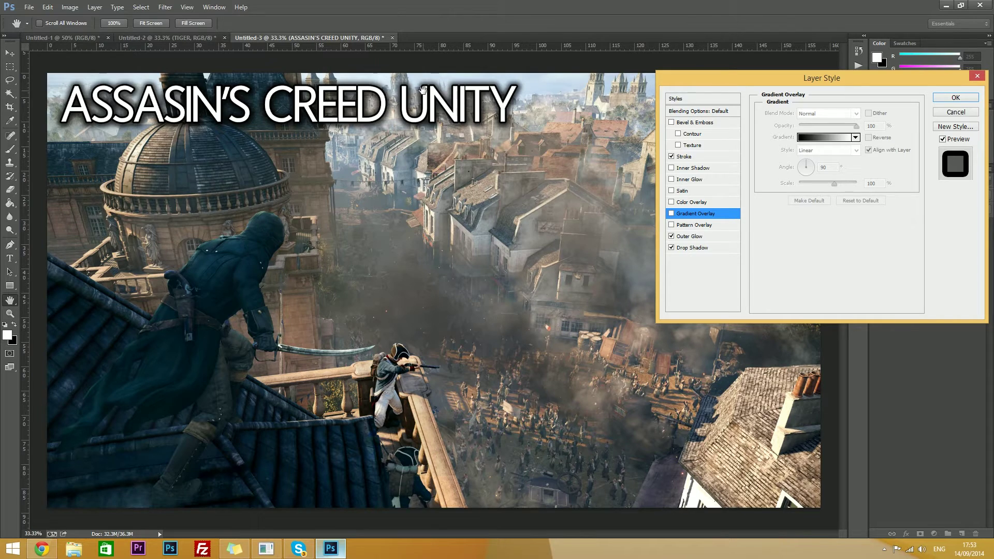
{"action": "left_click", "coordinate": [694, 237]}
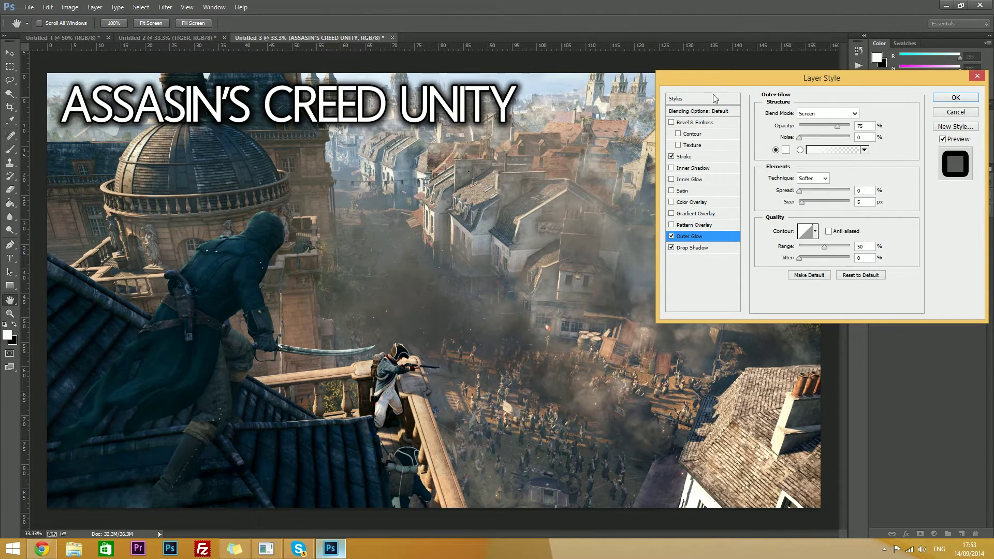
{"action": "left_click", "coordinate": [692, 248]}
{"action": "left_click", "coordinate": [692, 237]}
{"action": "left_click", "coordinate": [684, 156]}
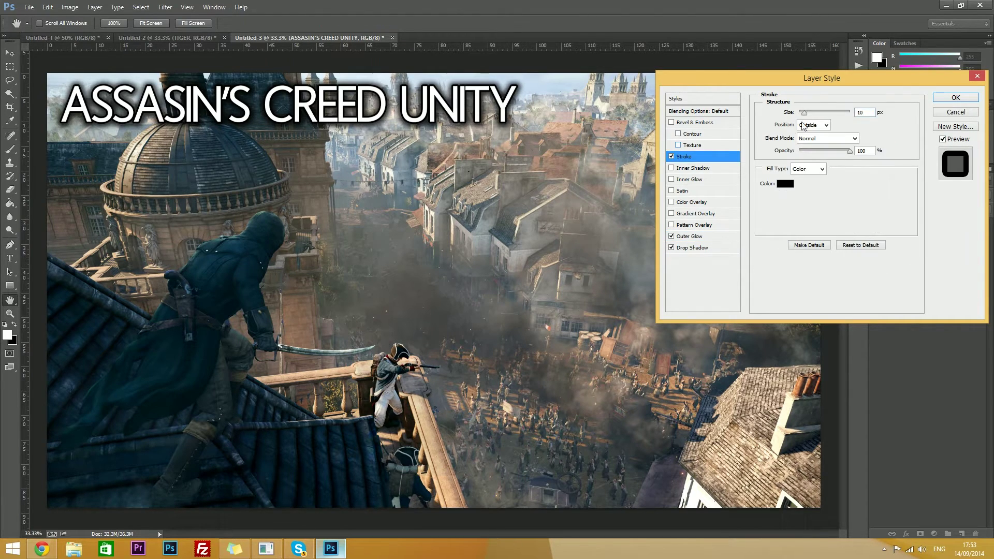
- Apply the layer effects, then save Untitled-3 as PNG into GFX with Smallest/Slow compression
{"action": "left_click", "coordinate": [956, 97]}
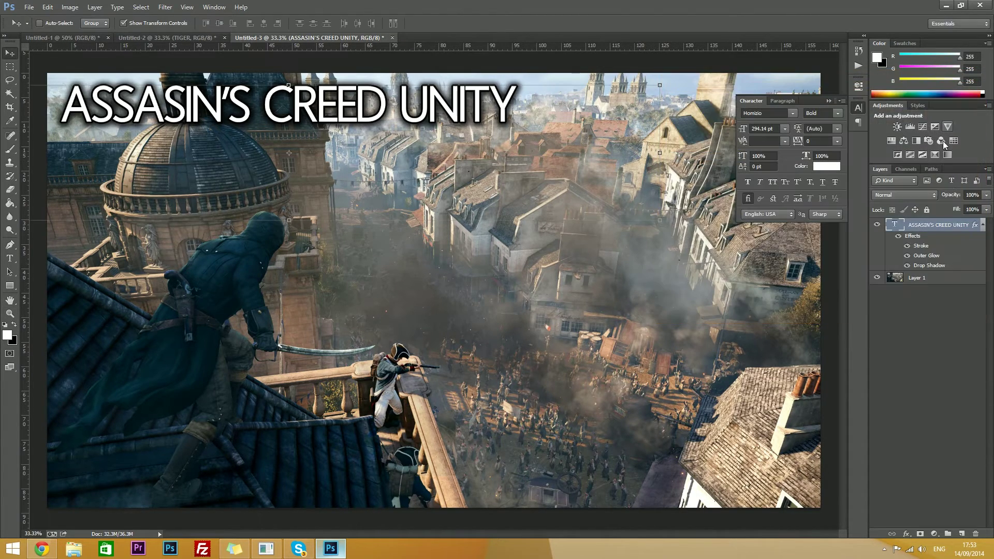
{"action": "left_click", "coordinate": [952, 302]}
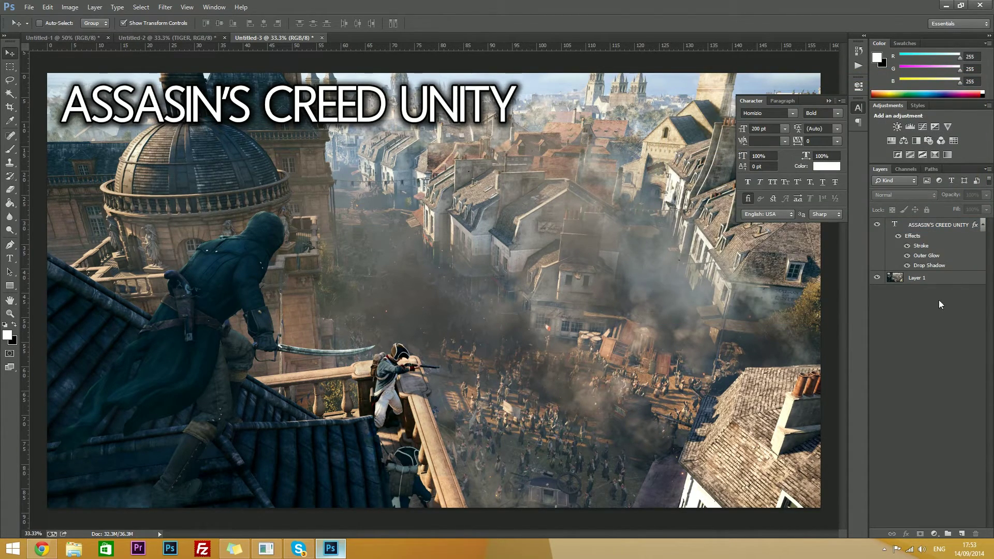
{"action": "left_click", "coordinate": [29, 7]}
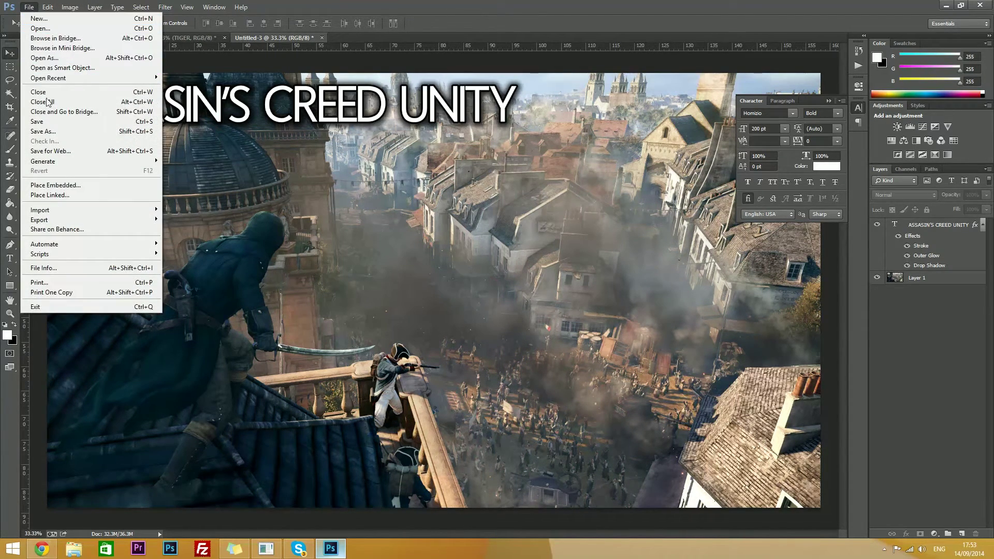
{"action": "left_click", "coordinate": [51, 128]}
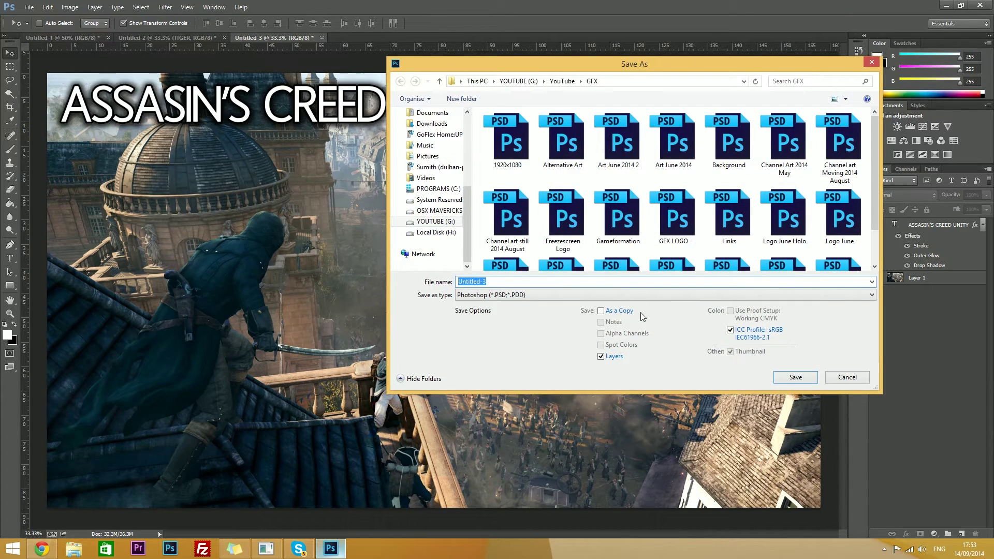
{"action": "left_click", "coordinate": [502, 299]}
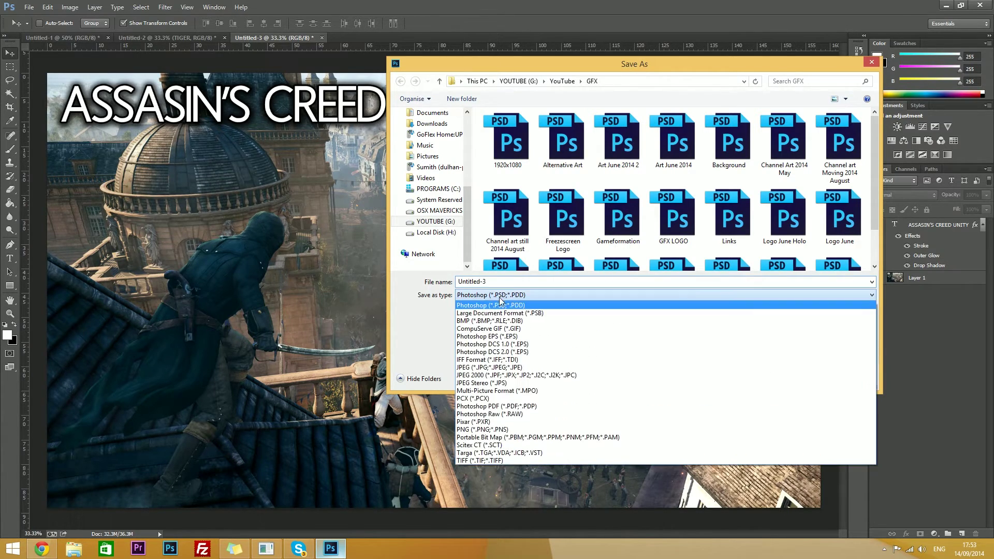
{"action": "left_click", "coordinate": [529, 432]}
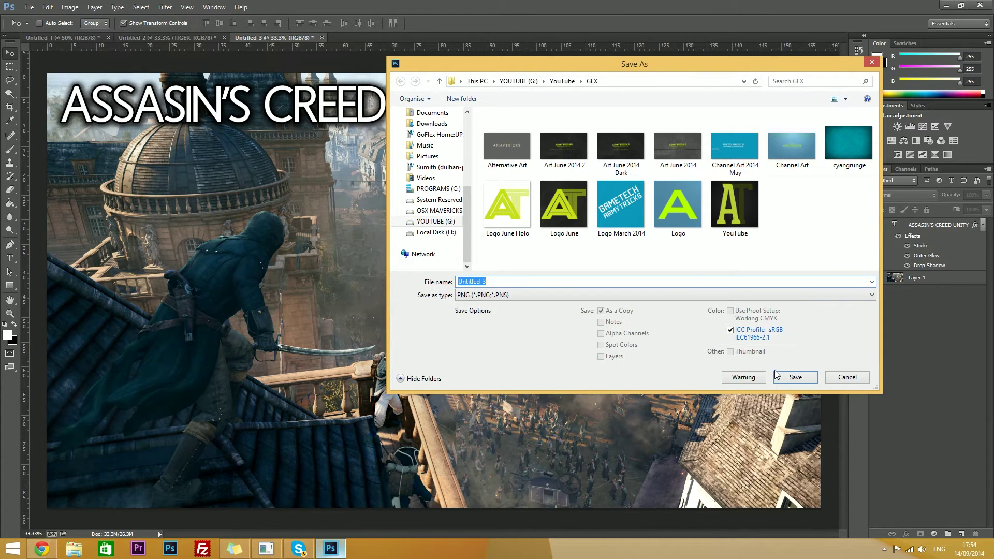
{"action": "left_click", "coordinate": [796, 378]}
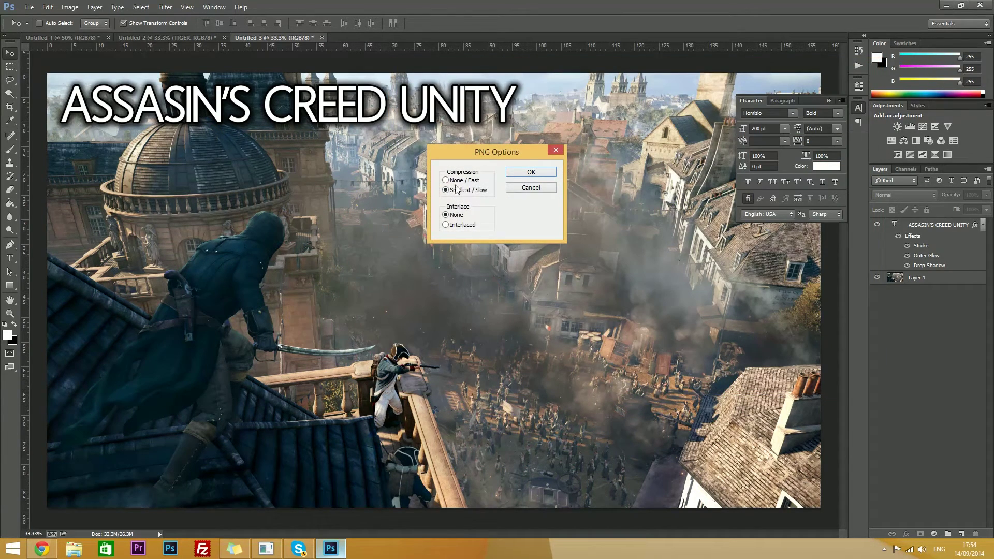
{"action": "left_click", "coordinate": [471, 190]}
{"action": "left_click", "coordinate": [524, 176]}
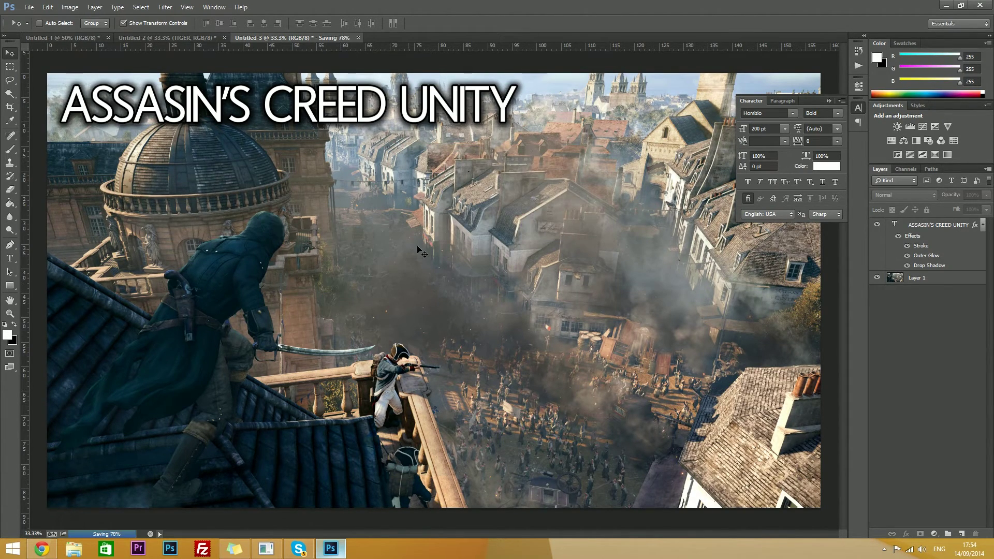